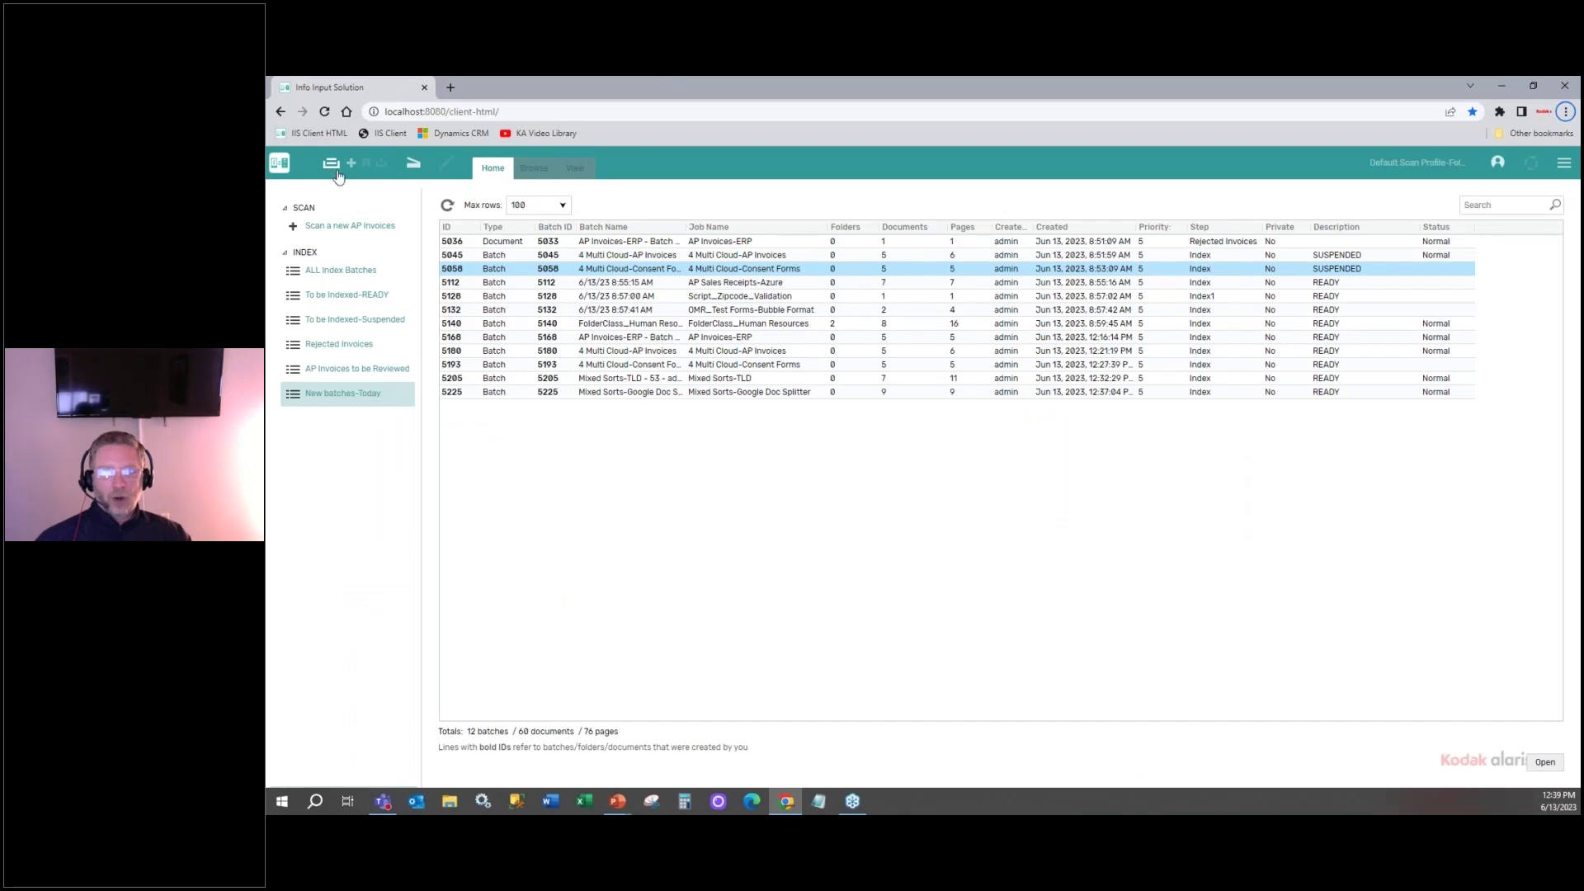
# Start a new batch using the AP Sales Receipts-Azure job.
pyautogui.click(333, 168)
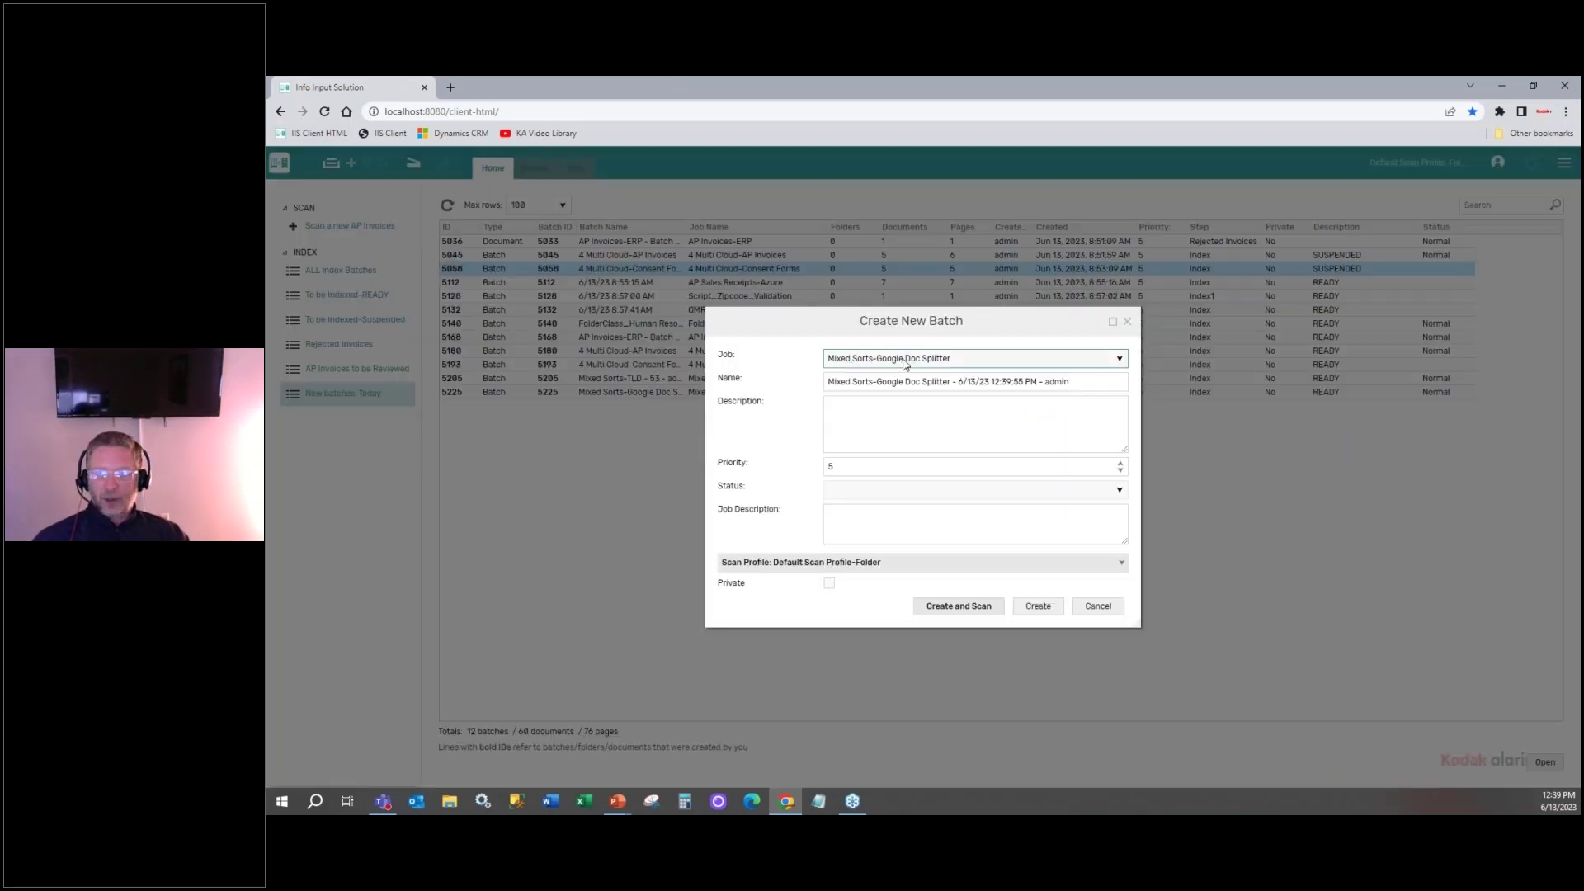
pyautogui.click(905, 361)
pyautogui.scroll(10, 924, 445)
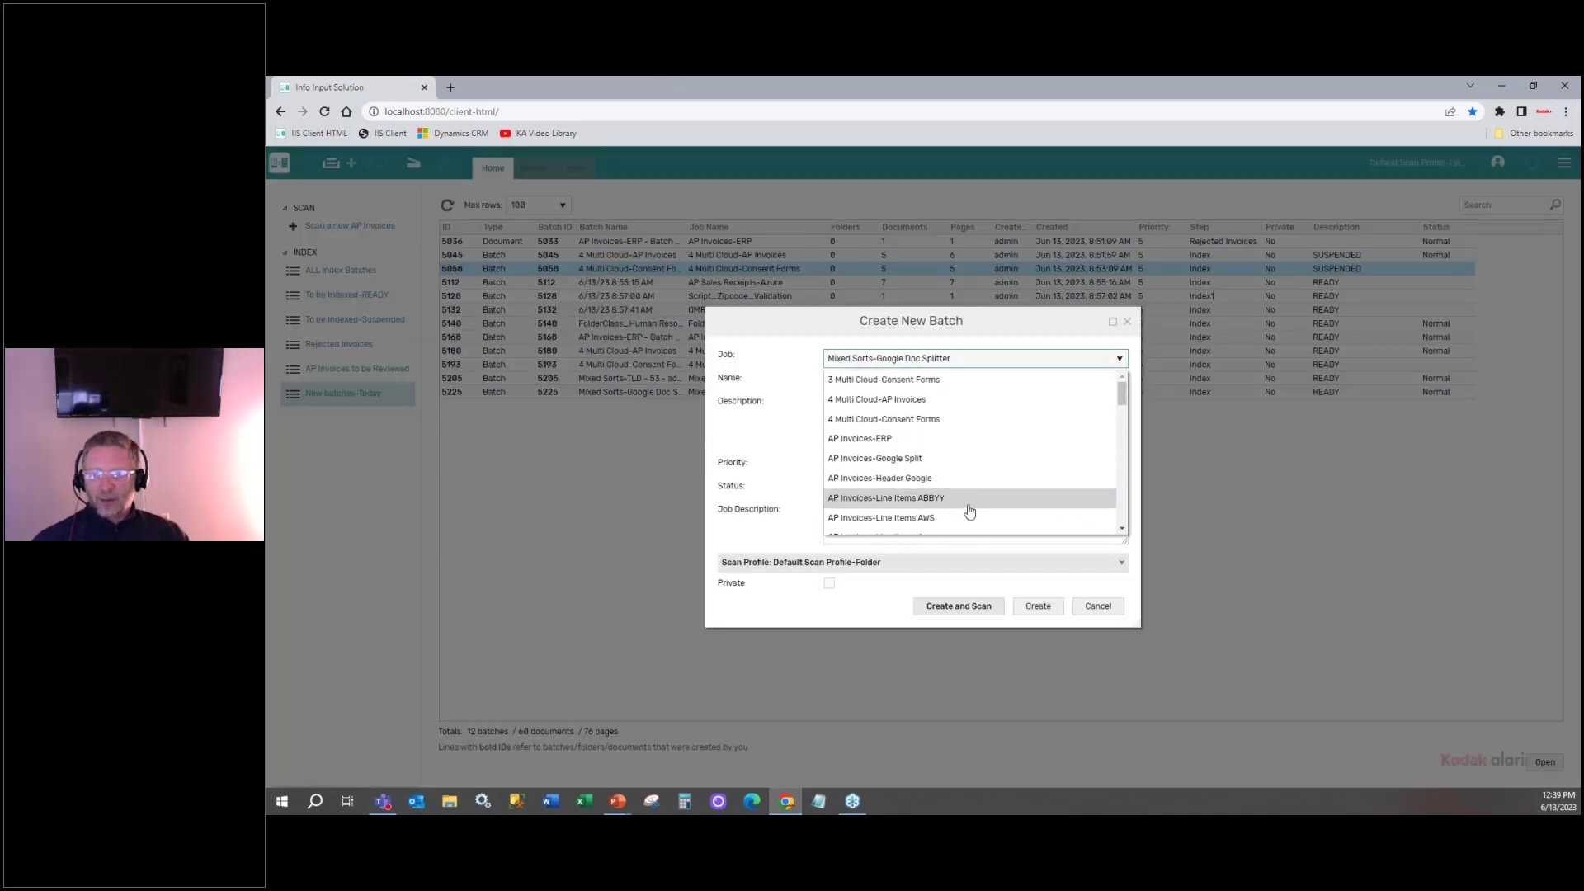
pyautogui.scroll(-2, 972, 520)
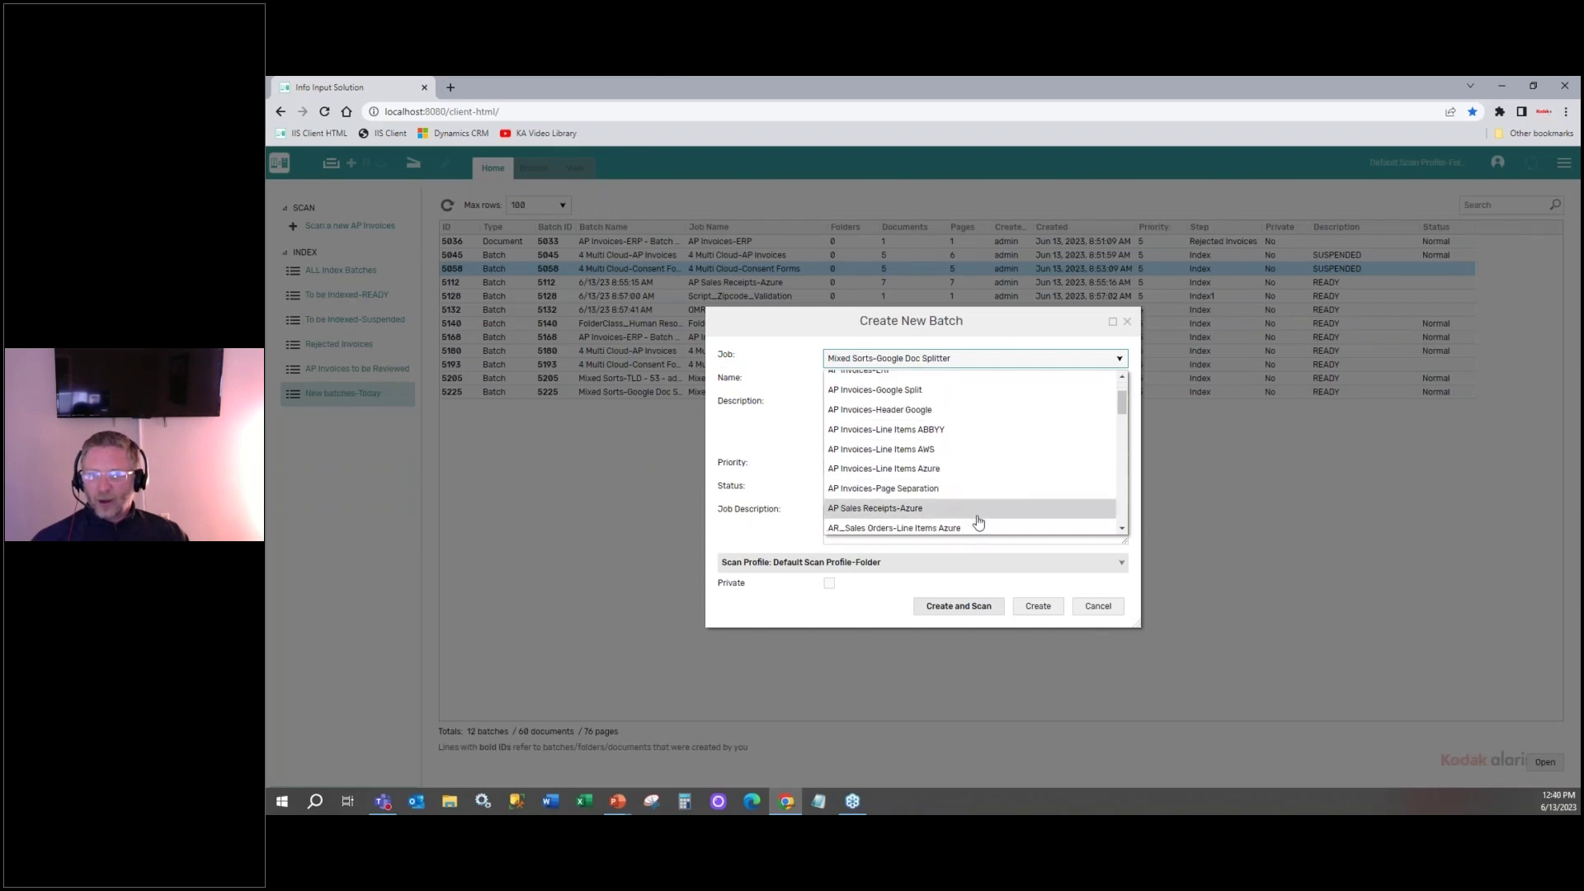
pyautogui.click(940, 508)
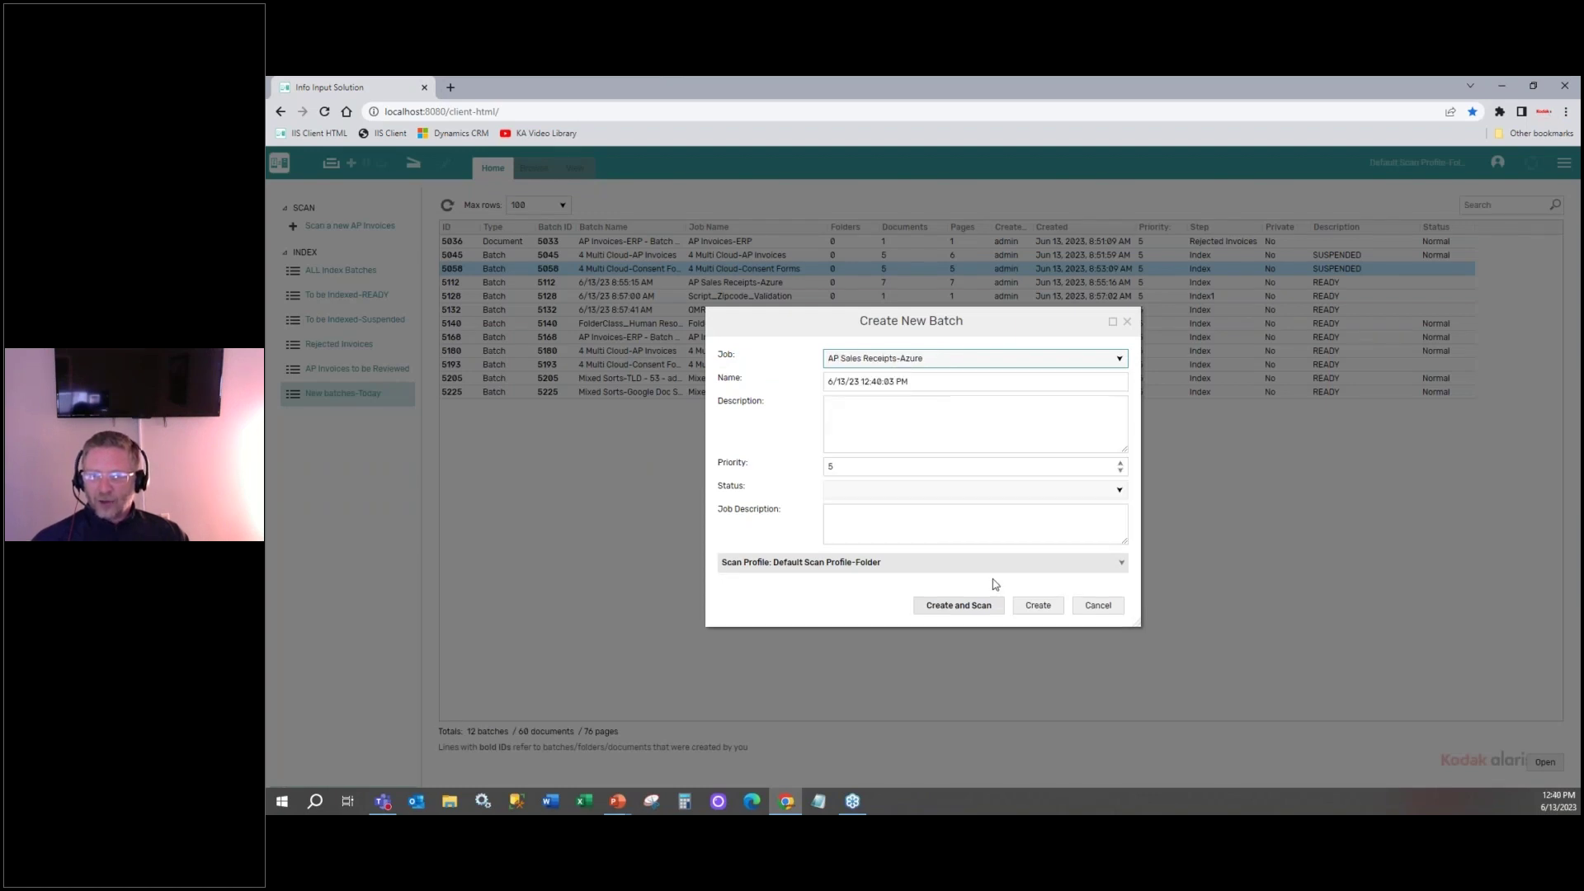
pyautogui.click(959, 607)
# Import restaurant_tip_1/2.pdf, Chipotle.JPG, gas.JPG and infuse_receipt1/2 from the Receipts folder.
pyautogui.click(1003, 528)
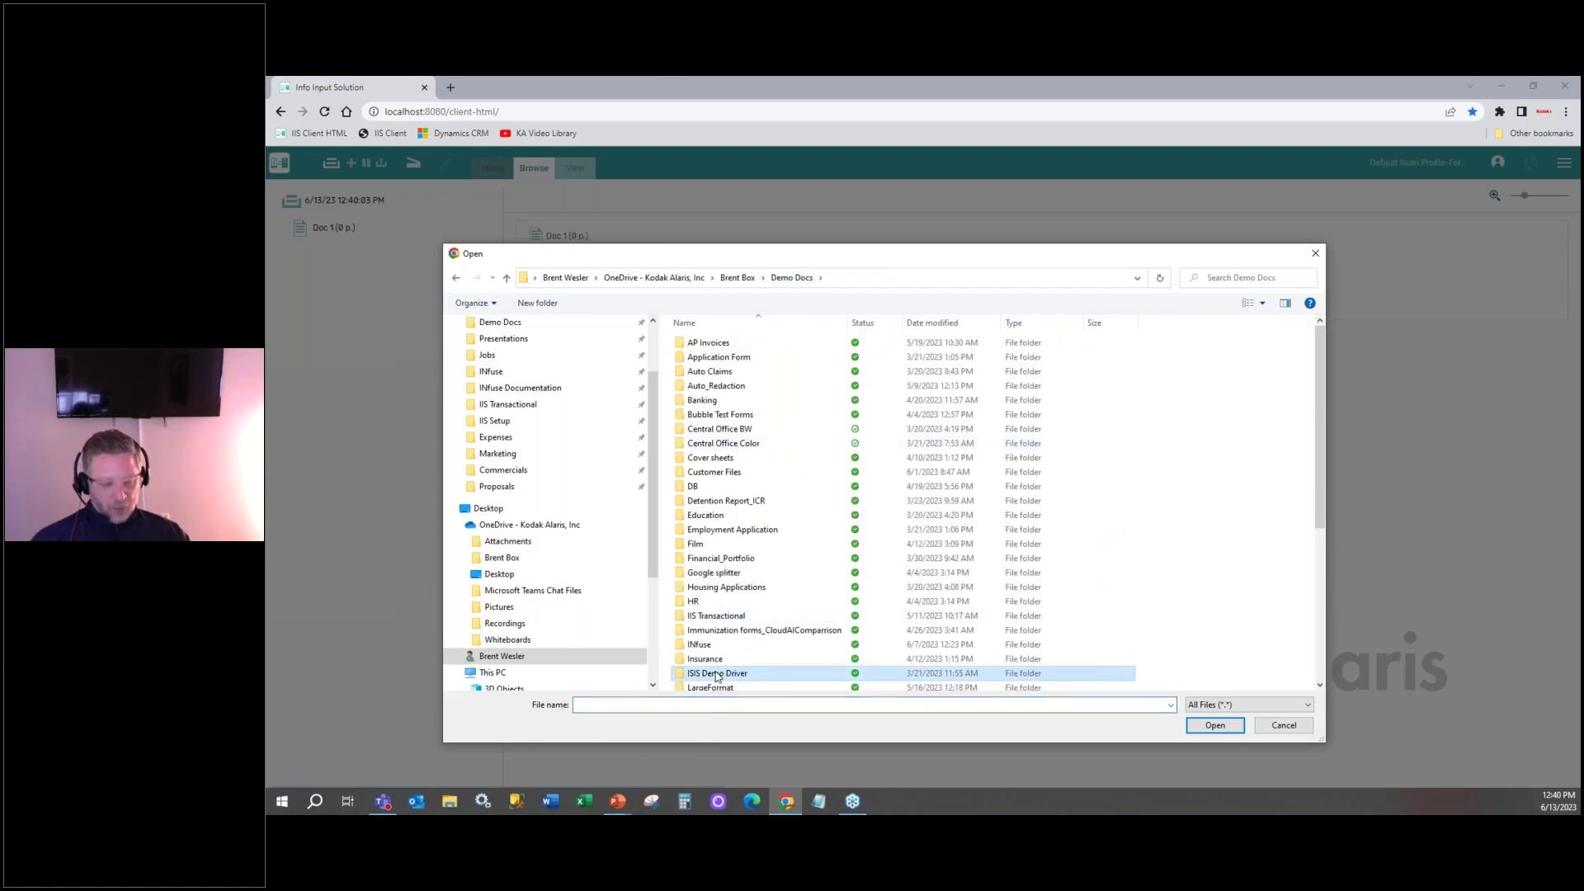
pyautogui.scroll(-6, 743, 577)
pyautogui.click(710, 597)
pyautogui.doubleClick(716, 604)
pyautogui.click(706, 463)
pyautogui.keyDown('ctrl'); pyautogui.click(775, 469); pyautogui.keyUp('ctrl')
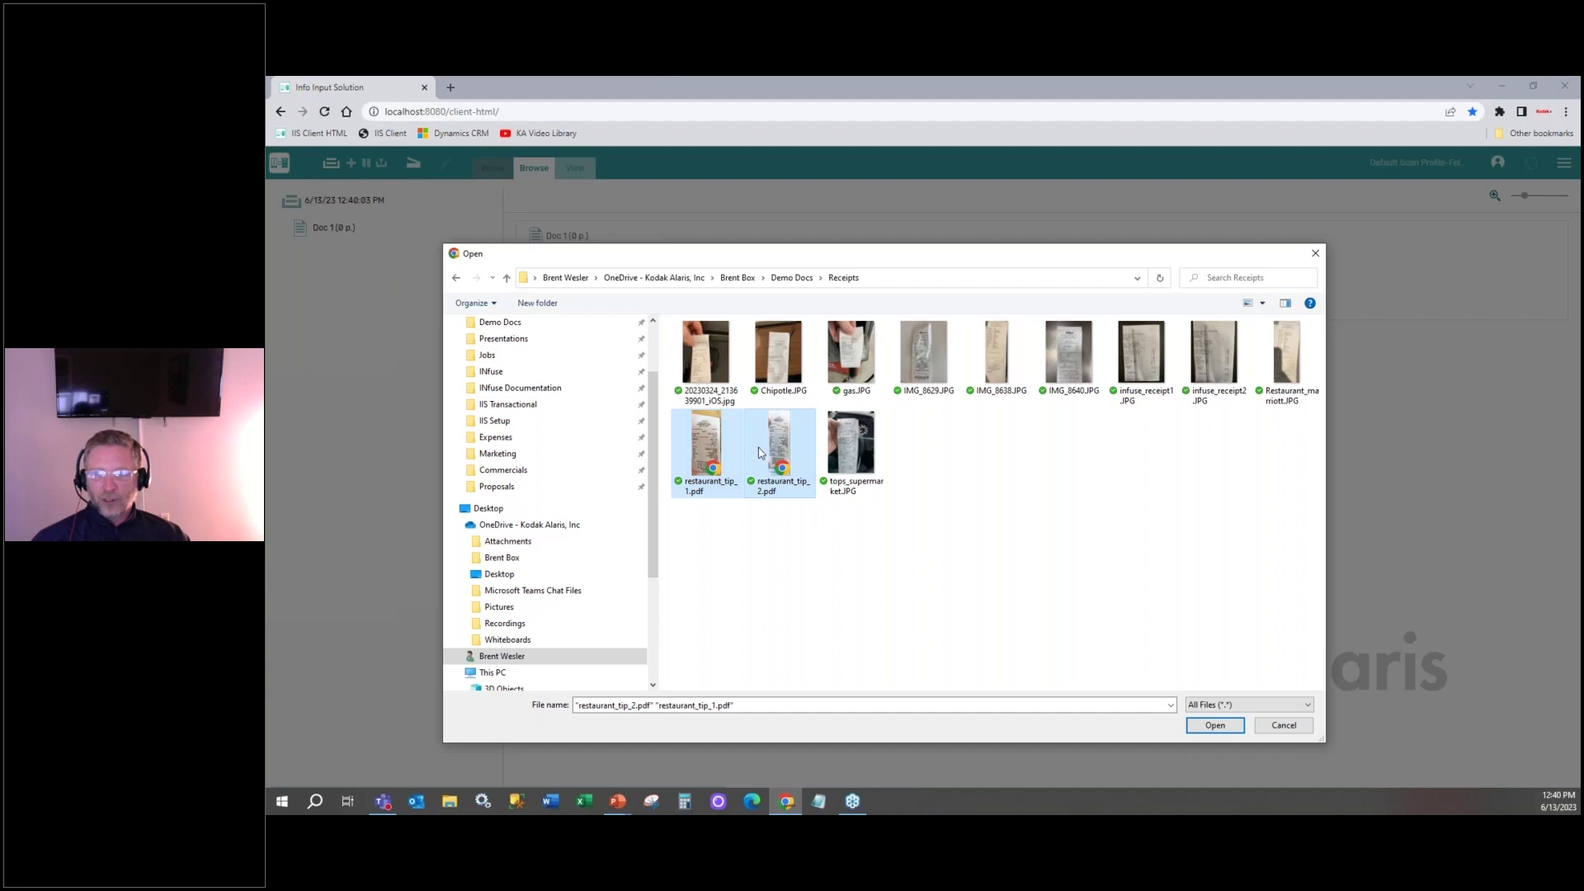
pyautogui.keyDown('ctrl'); pyautogui.click(784, 355); pyautogui.keyUp('ctrl')
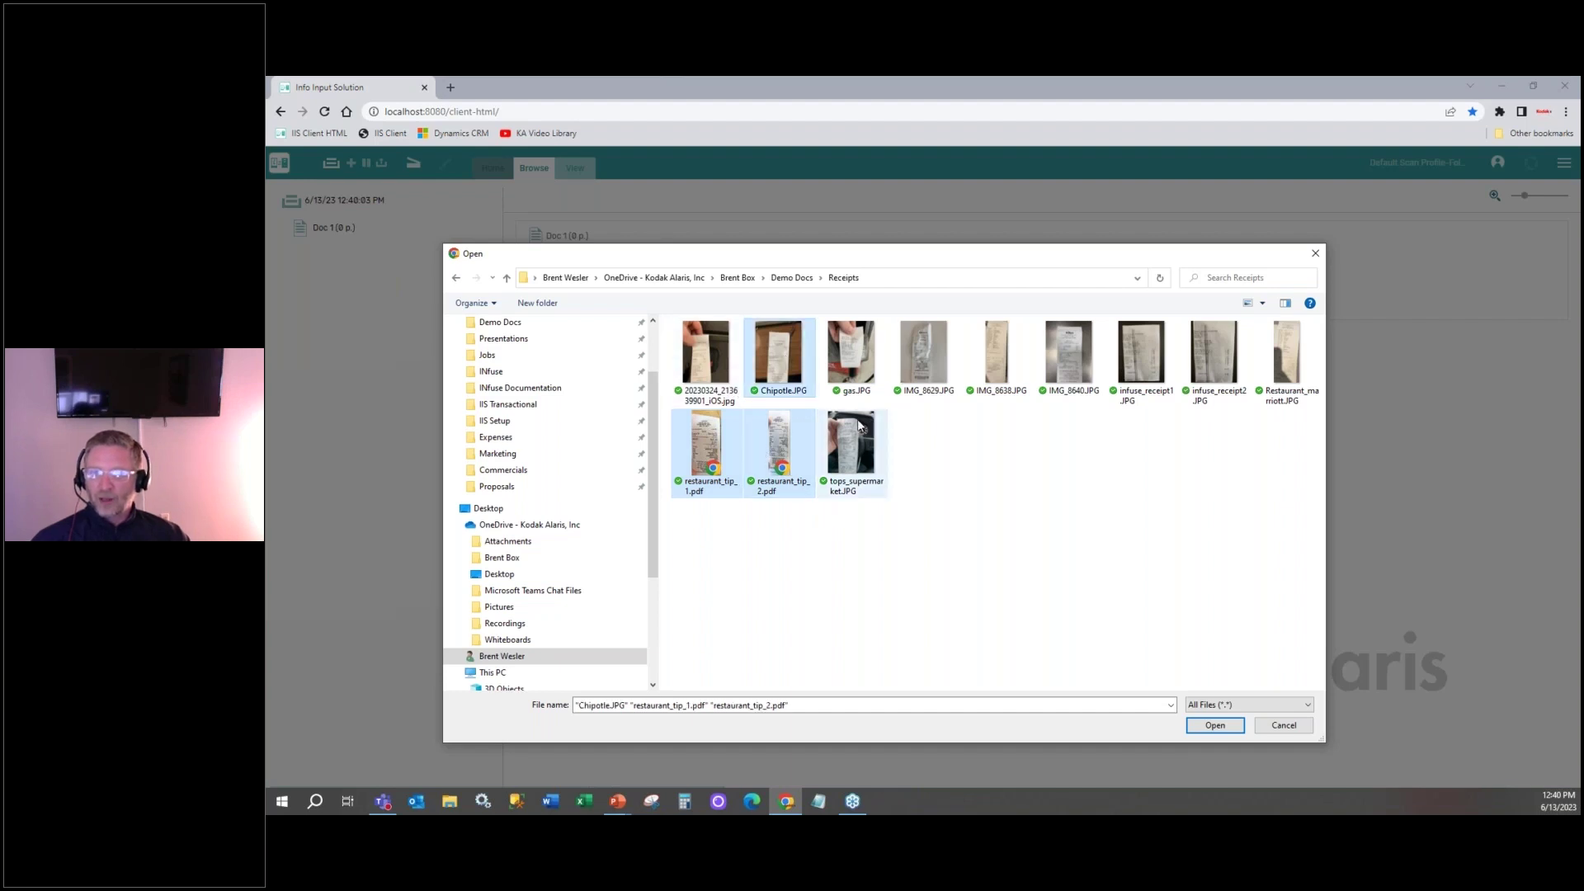
pyautogui.keyDown('ctrl'); pyautogui.click(850, 355); pyautogui.keyUp('ctrl')
pyautogui.keyDown('ctrl'); pyautogui.click(1144, 355); pyautogui.keyUp('ctrl')
pyautogui.keyDown('ctrl'); pyautogui.click(1195, 348); pyautogui.keyUp('ctrl')
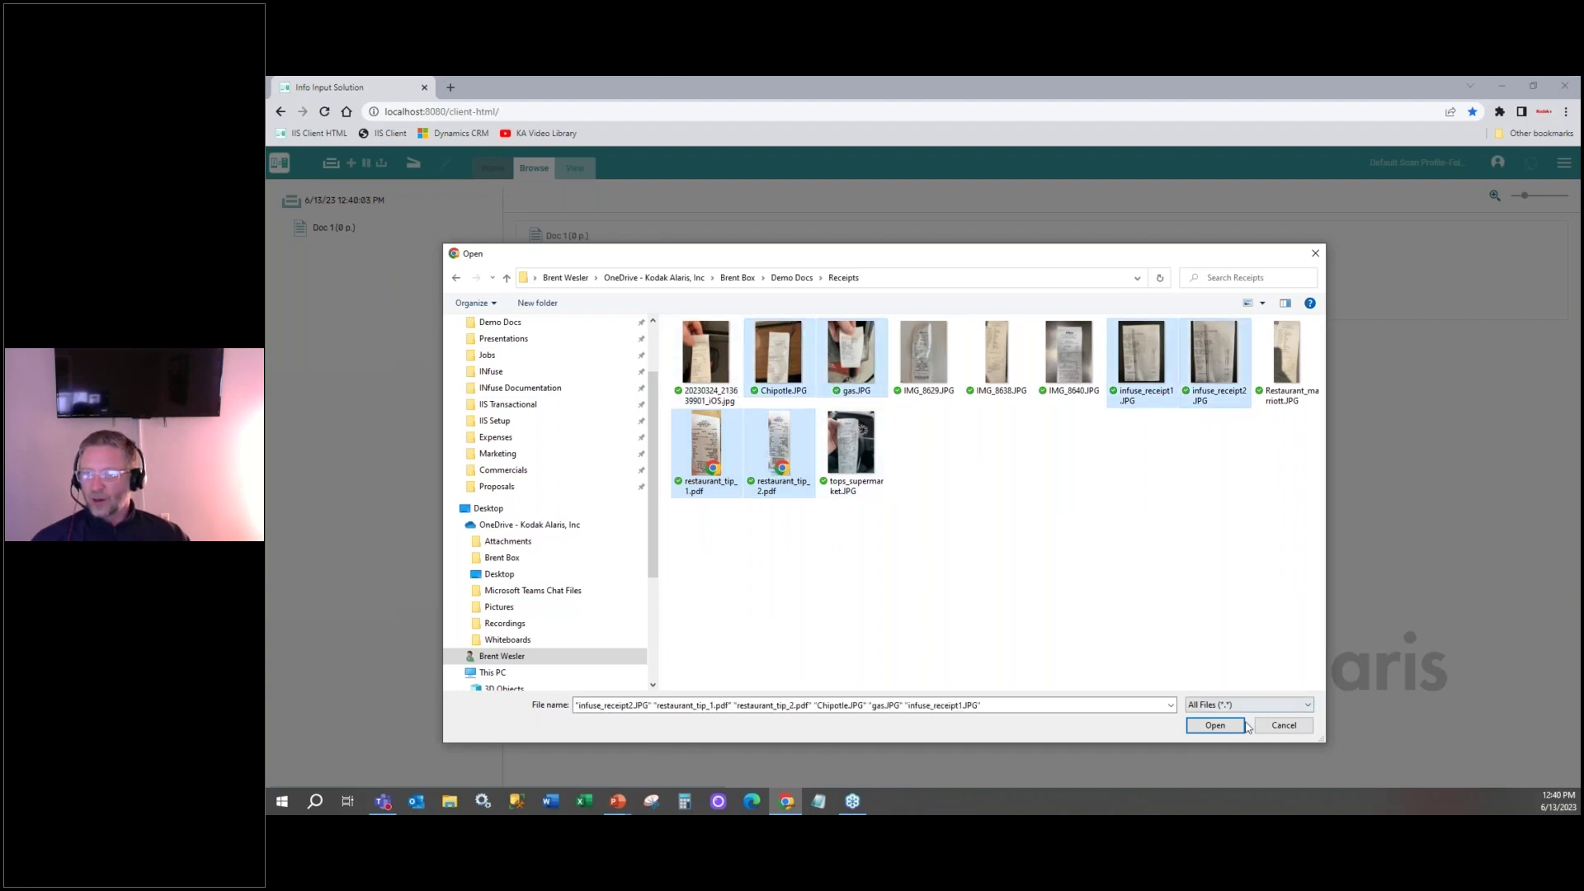
pyautogui.click(1214, 725)
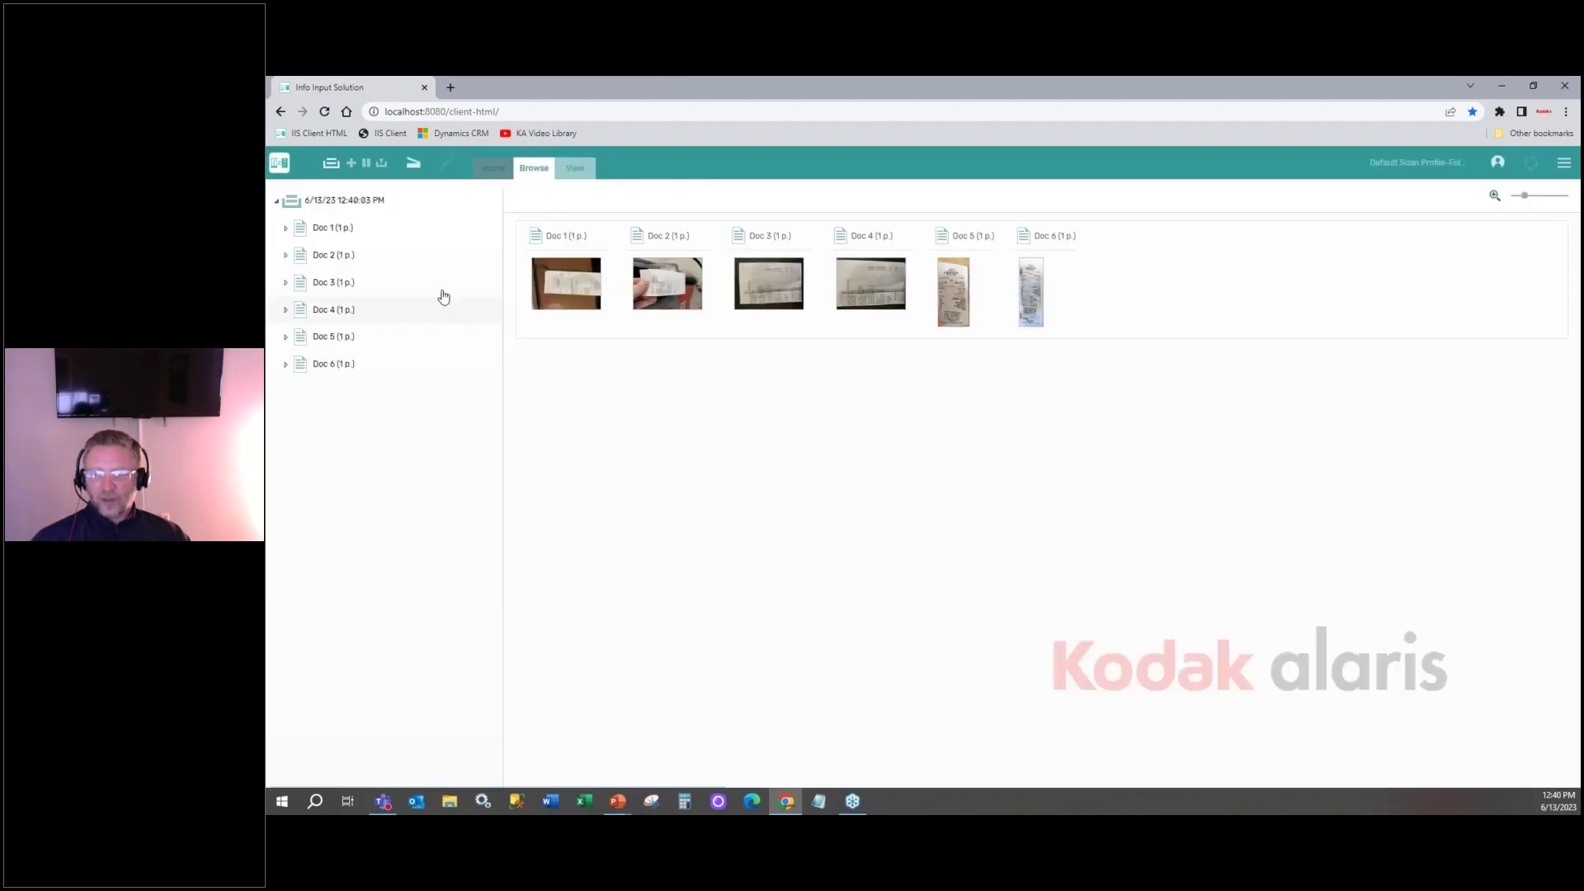
# Release the batch, open batch 5112 and check the first receipt's total 10.24.
pyautogui.click(382, 166)
pyautogui.click(902, 499)
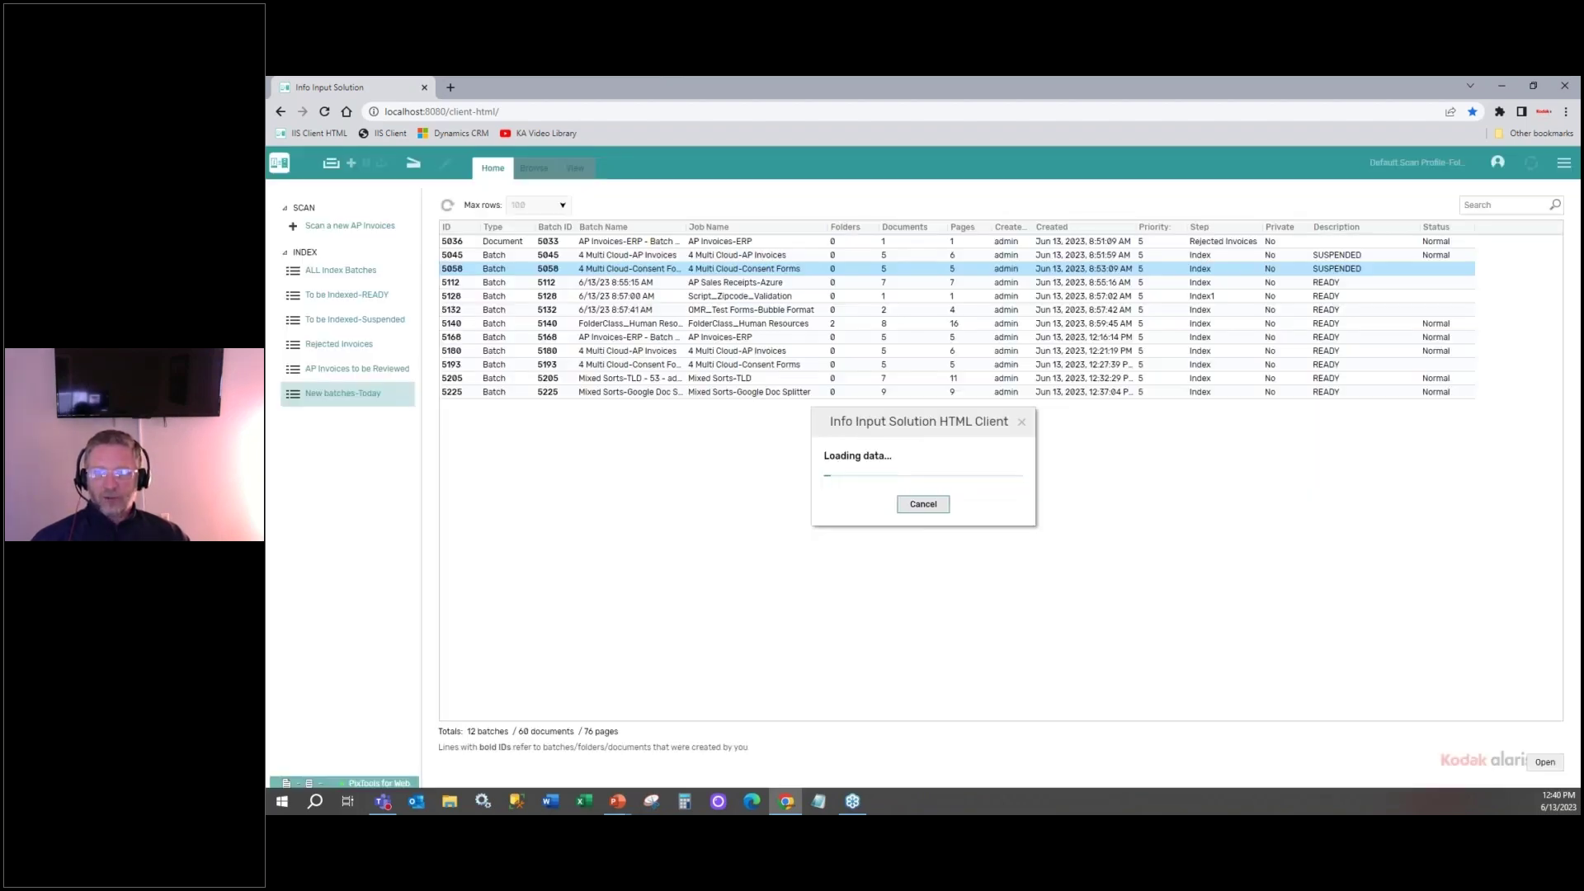
pyautogui.click(756, 286)
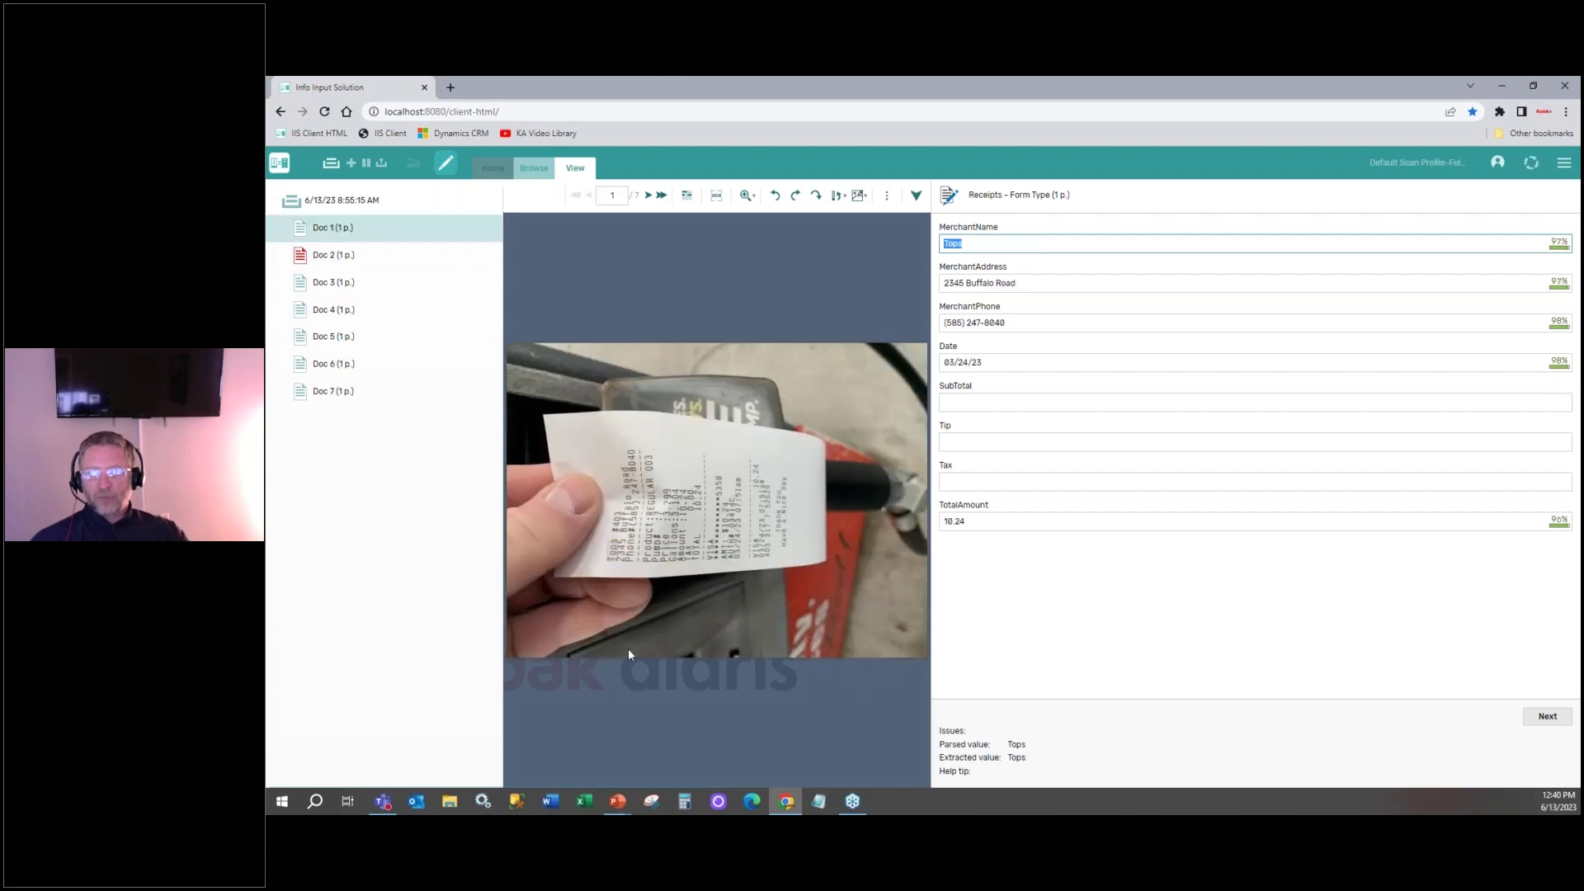
pyautogui.click(1006, 524)
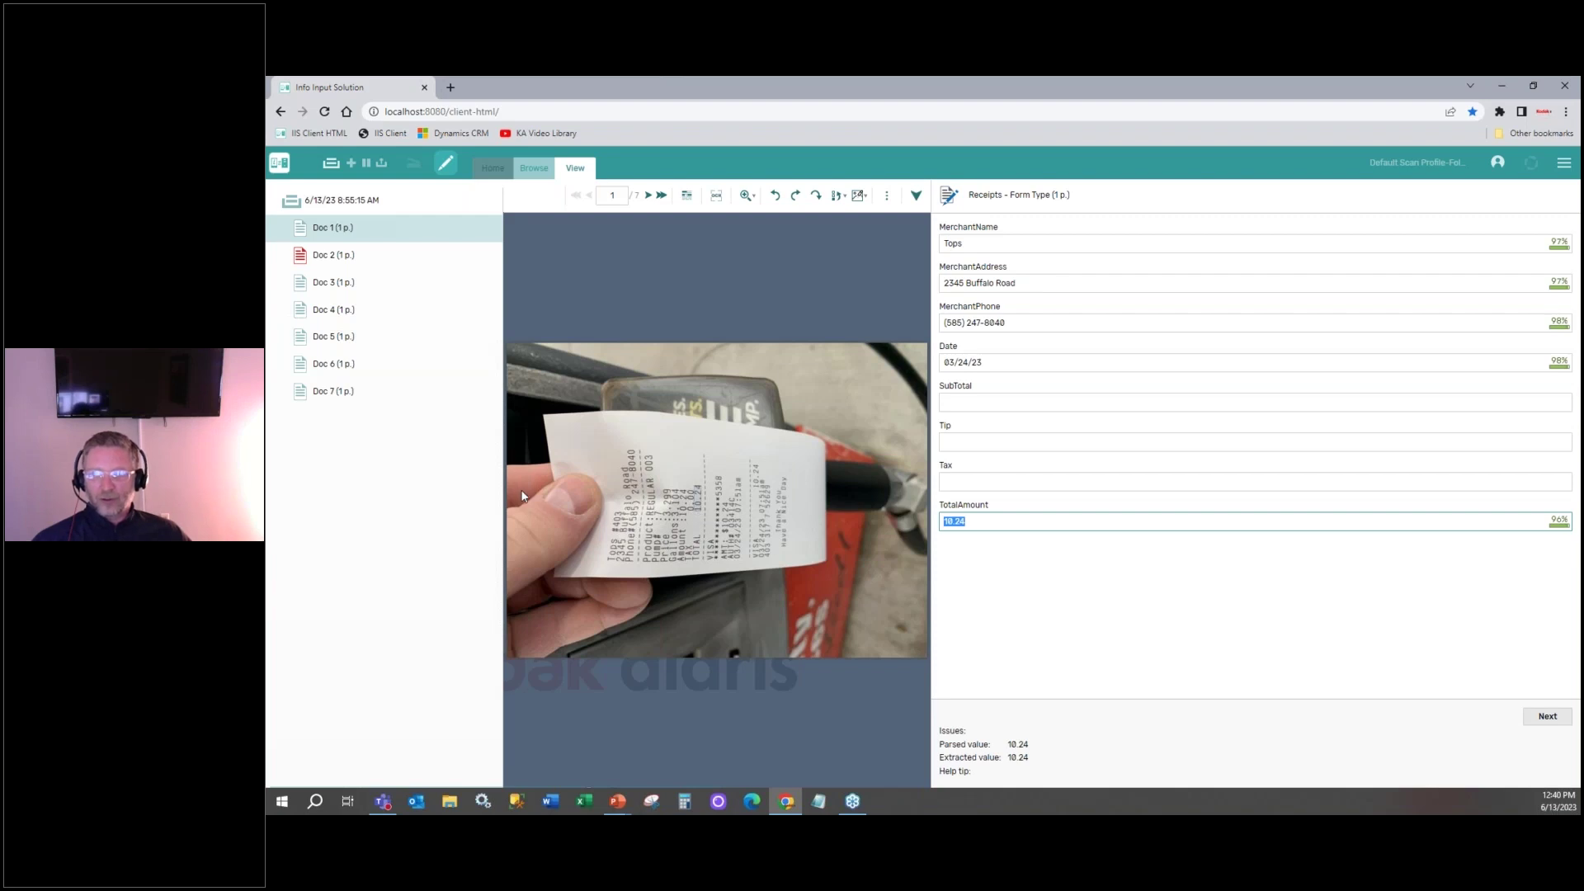
pyautogui.moveTo(502, 479); pyautogui.dragTo(388, 479)
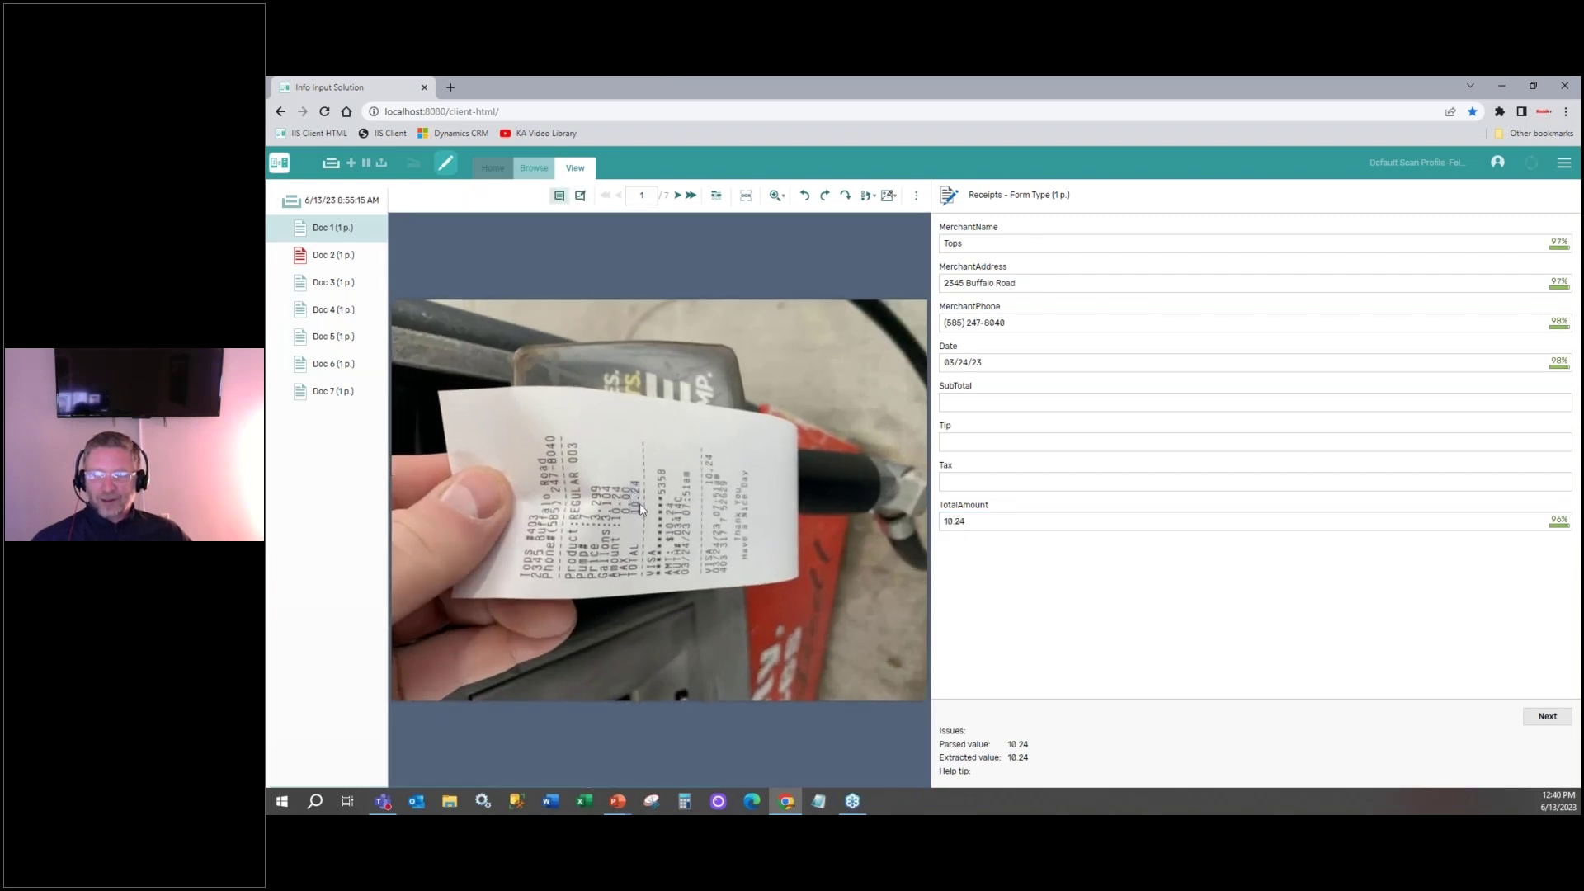
# Review merchant, address, phone, date, subtotal 7.07 and total 741.18 on receipts two and three.
pyautogui.click(992, 523)
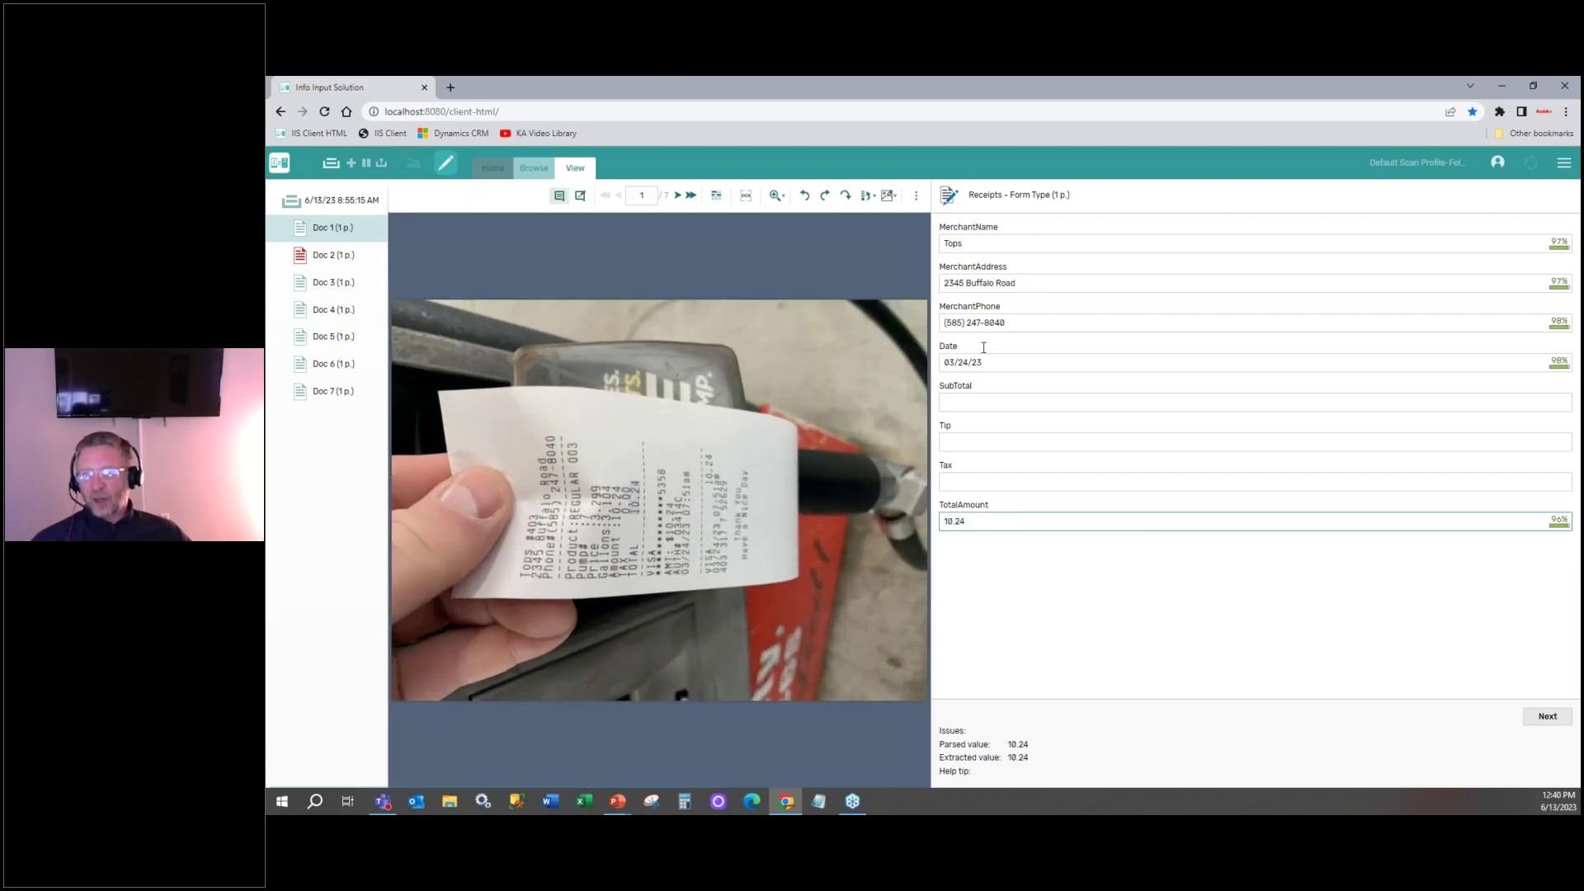
pyautogui.click(986, 246)
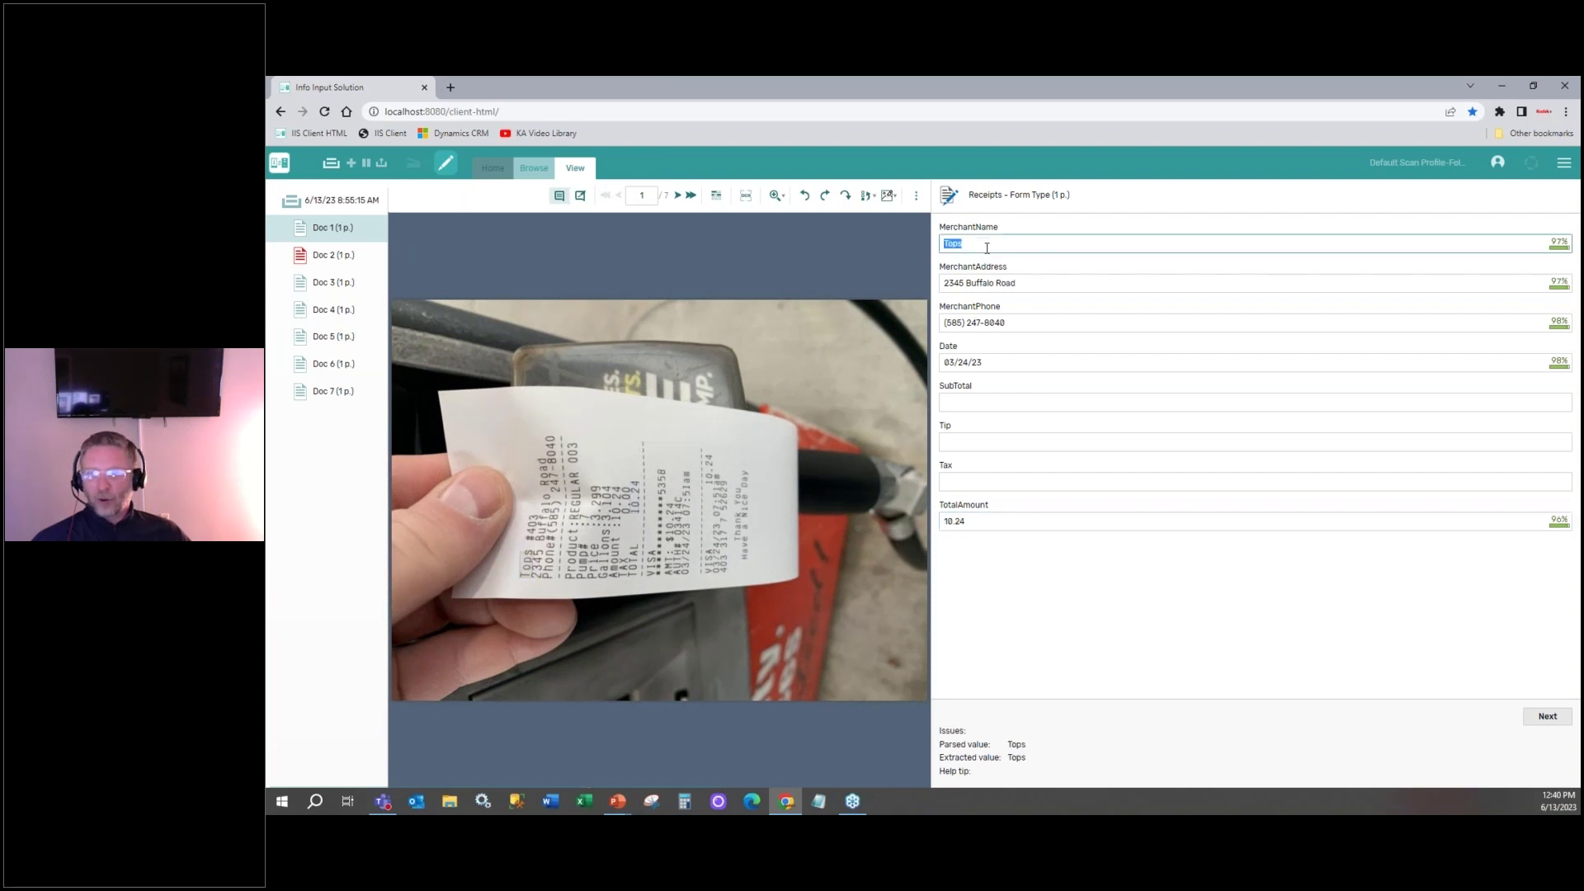
pyautogui.click(1020, 289)
pyautogui.click(1024, 322)
pyautogui.click(1026, 364)
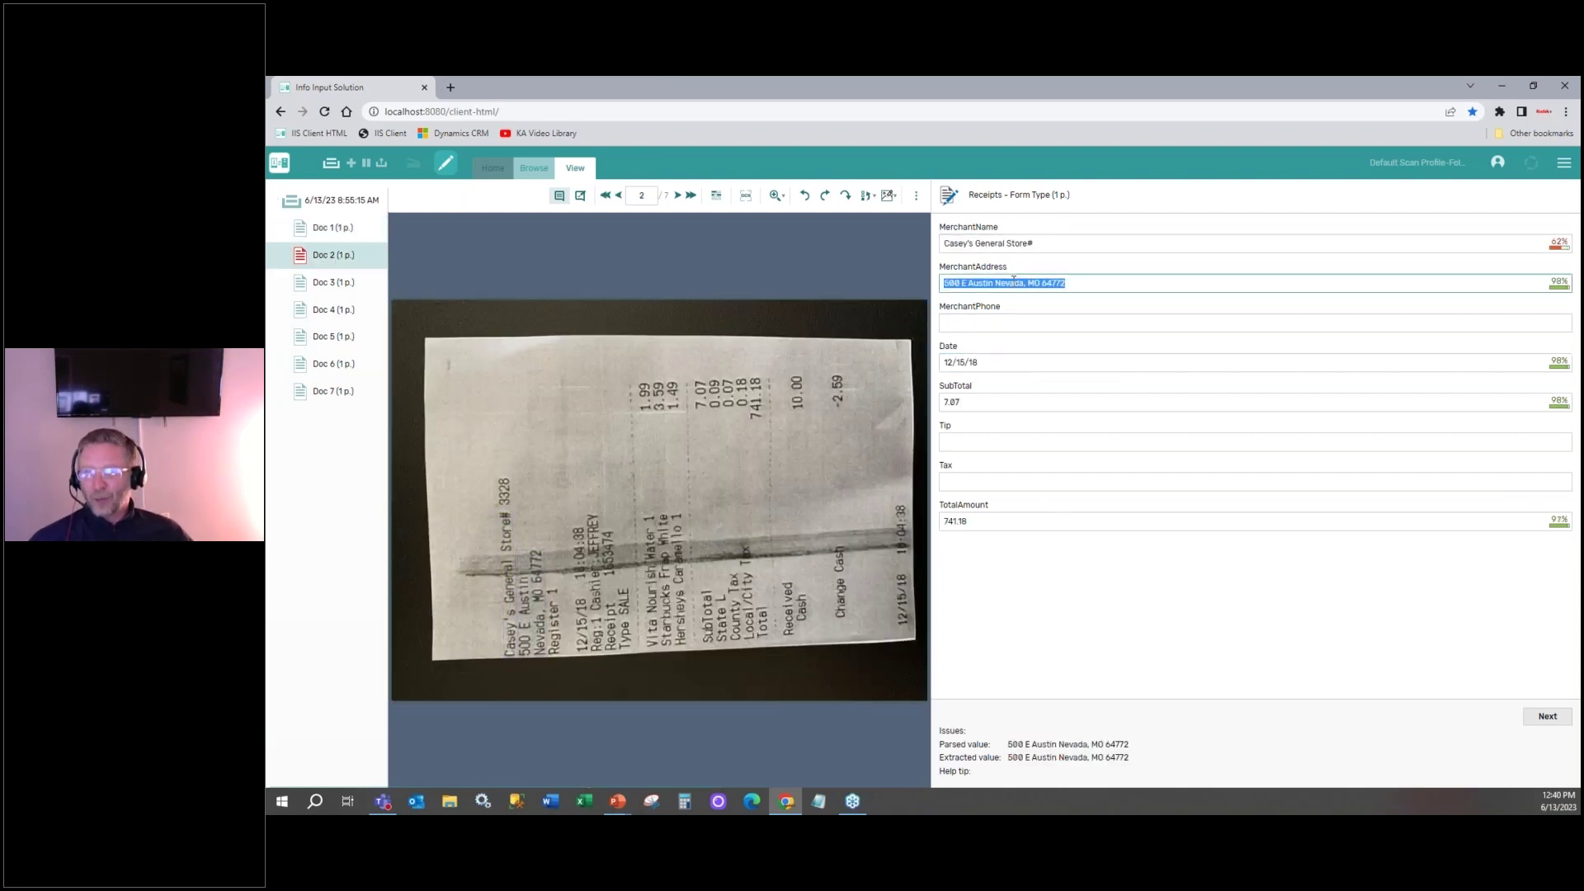
pyautogui.click(982, 403)
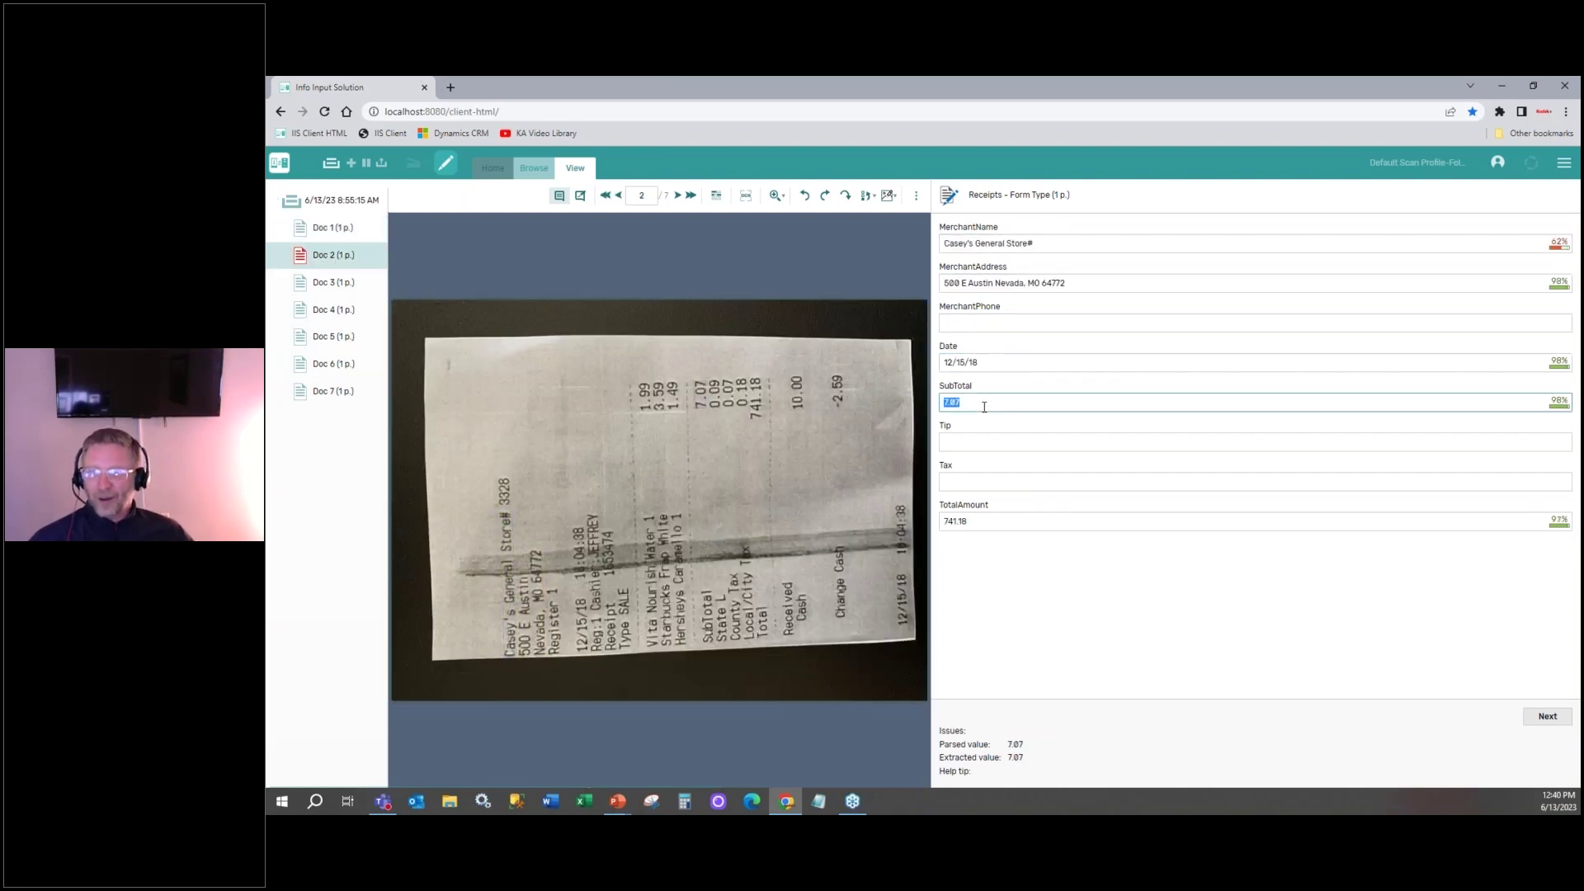
pyautogui.click(1000, 521)
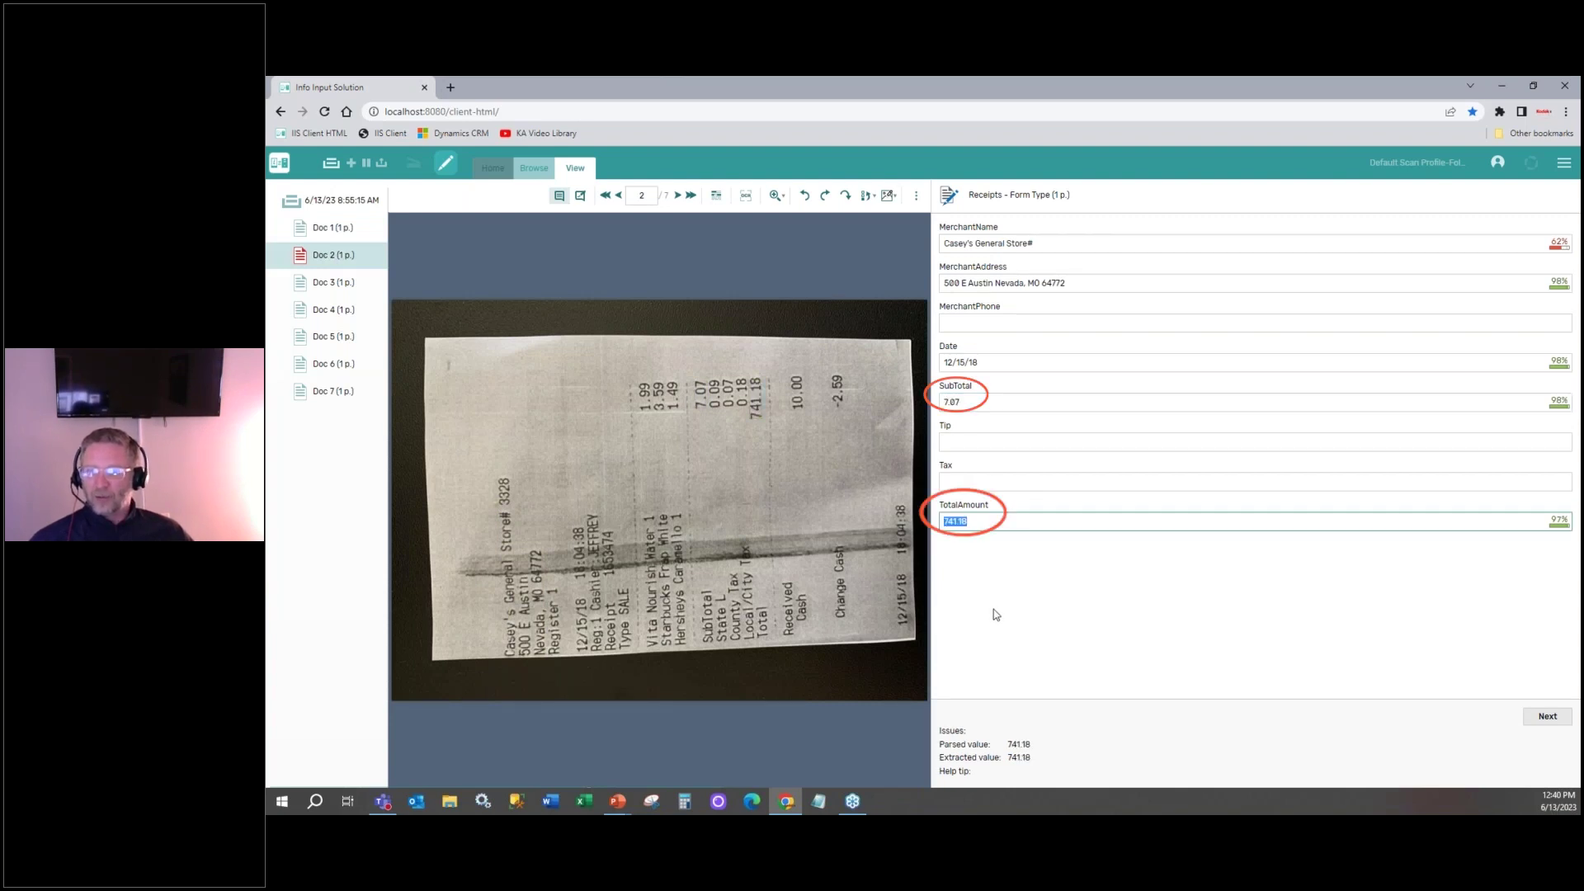
pyautogui.press('Return')
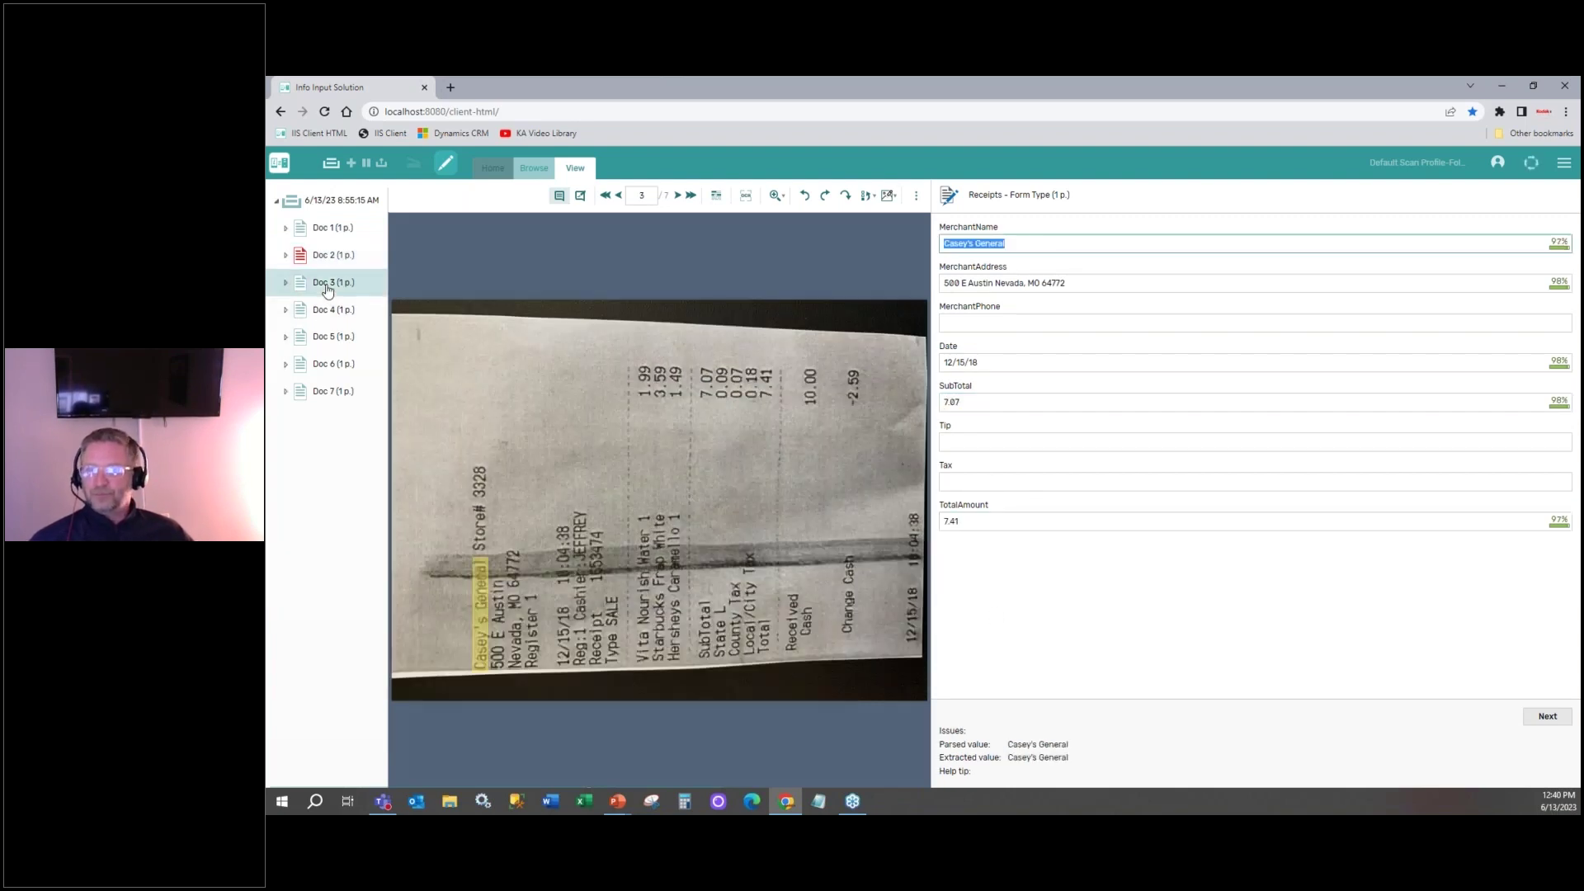
pyautogui.press('Return')
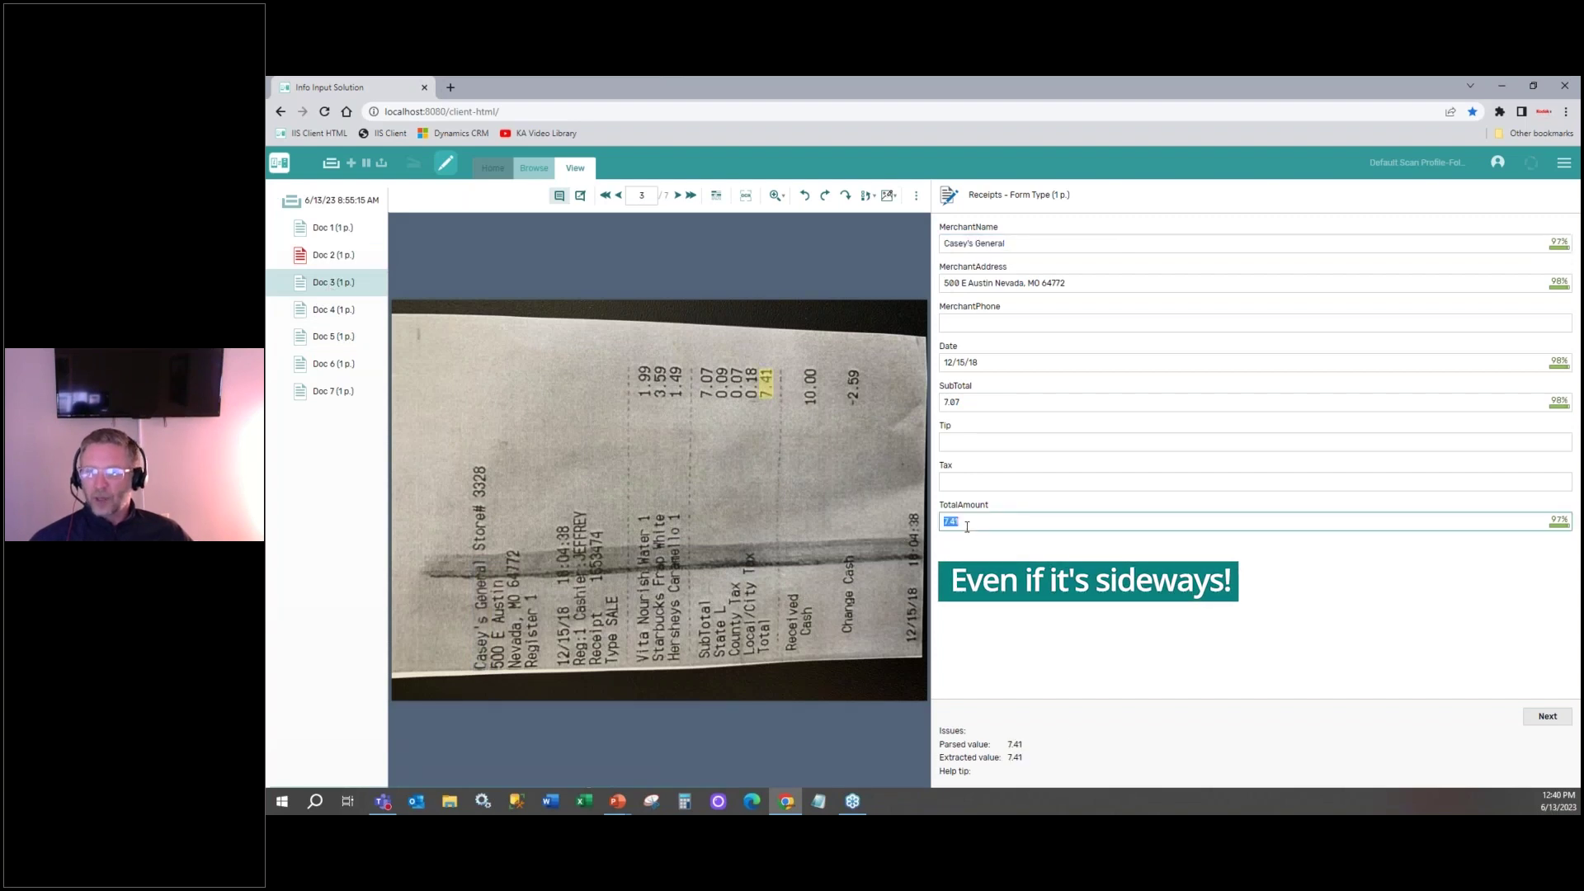
pyautogui.click(306, 318)
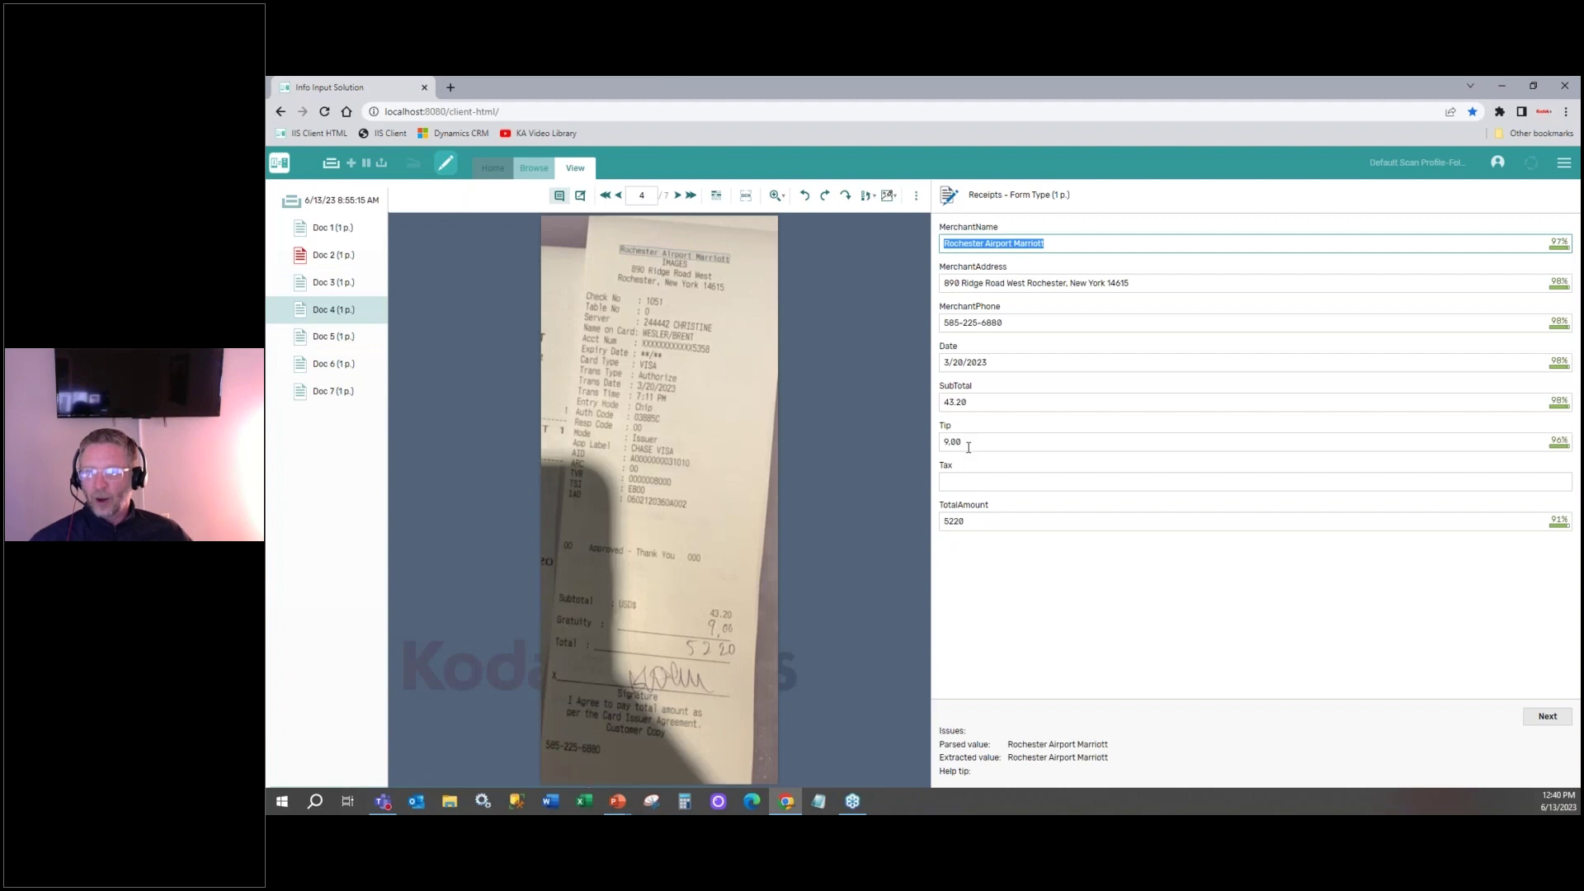
# Check receipts four to six, including total 5220 and tip 2.00, accepting each form.
pyautogui.press('Return')
pyautogui.click(993, 527)
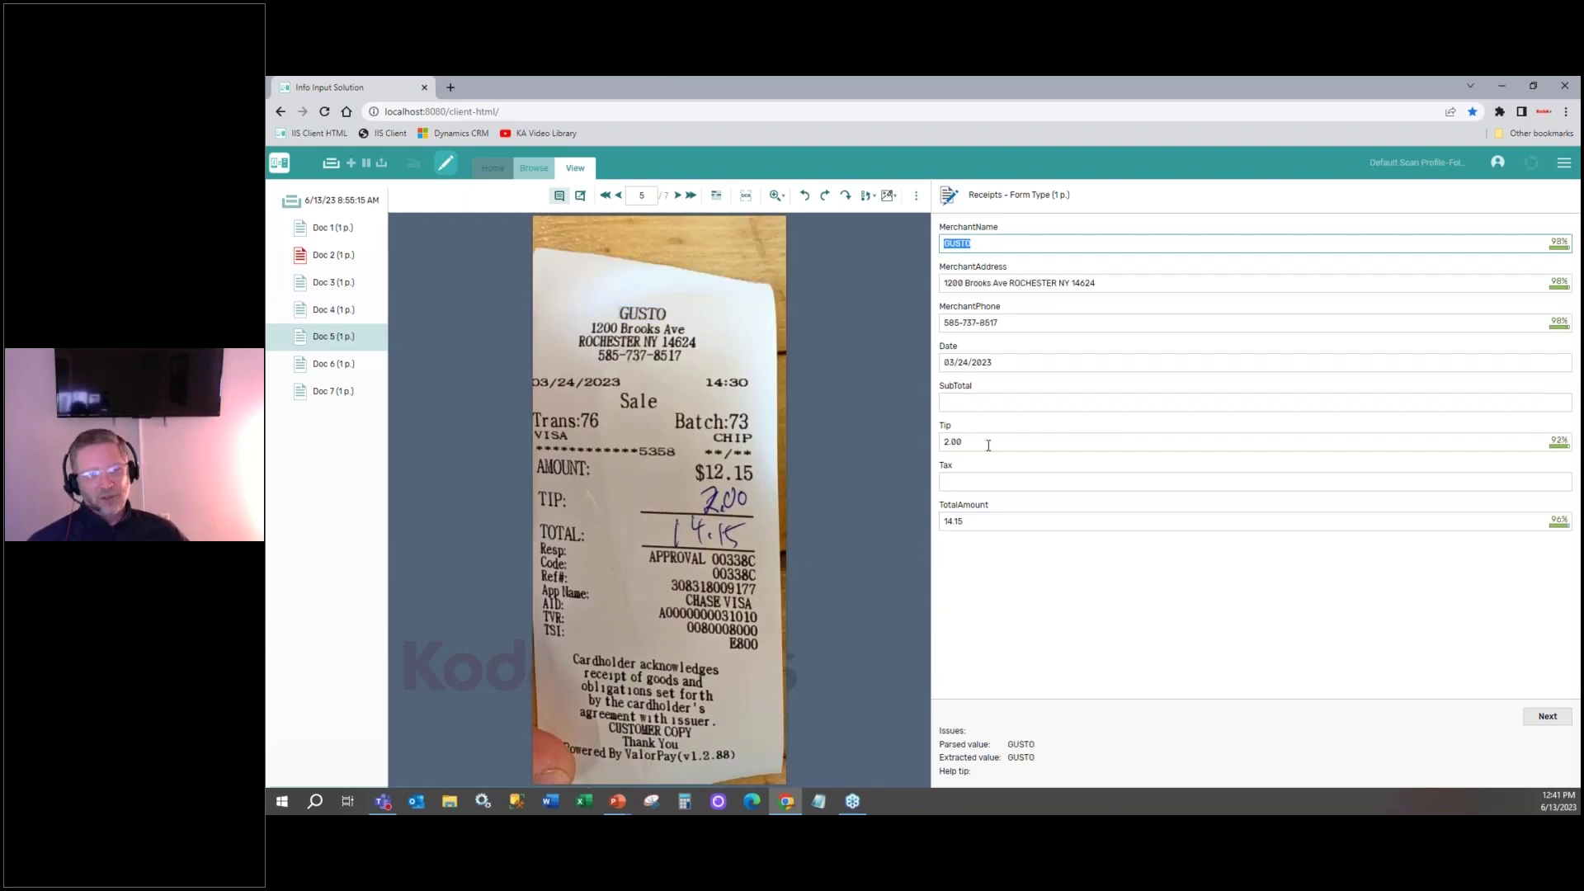
pyautogui.click(989, 445)
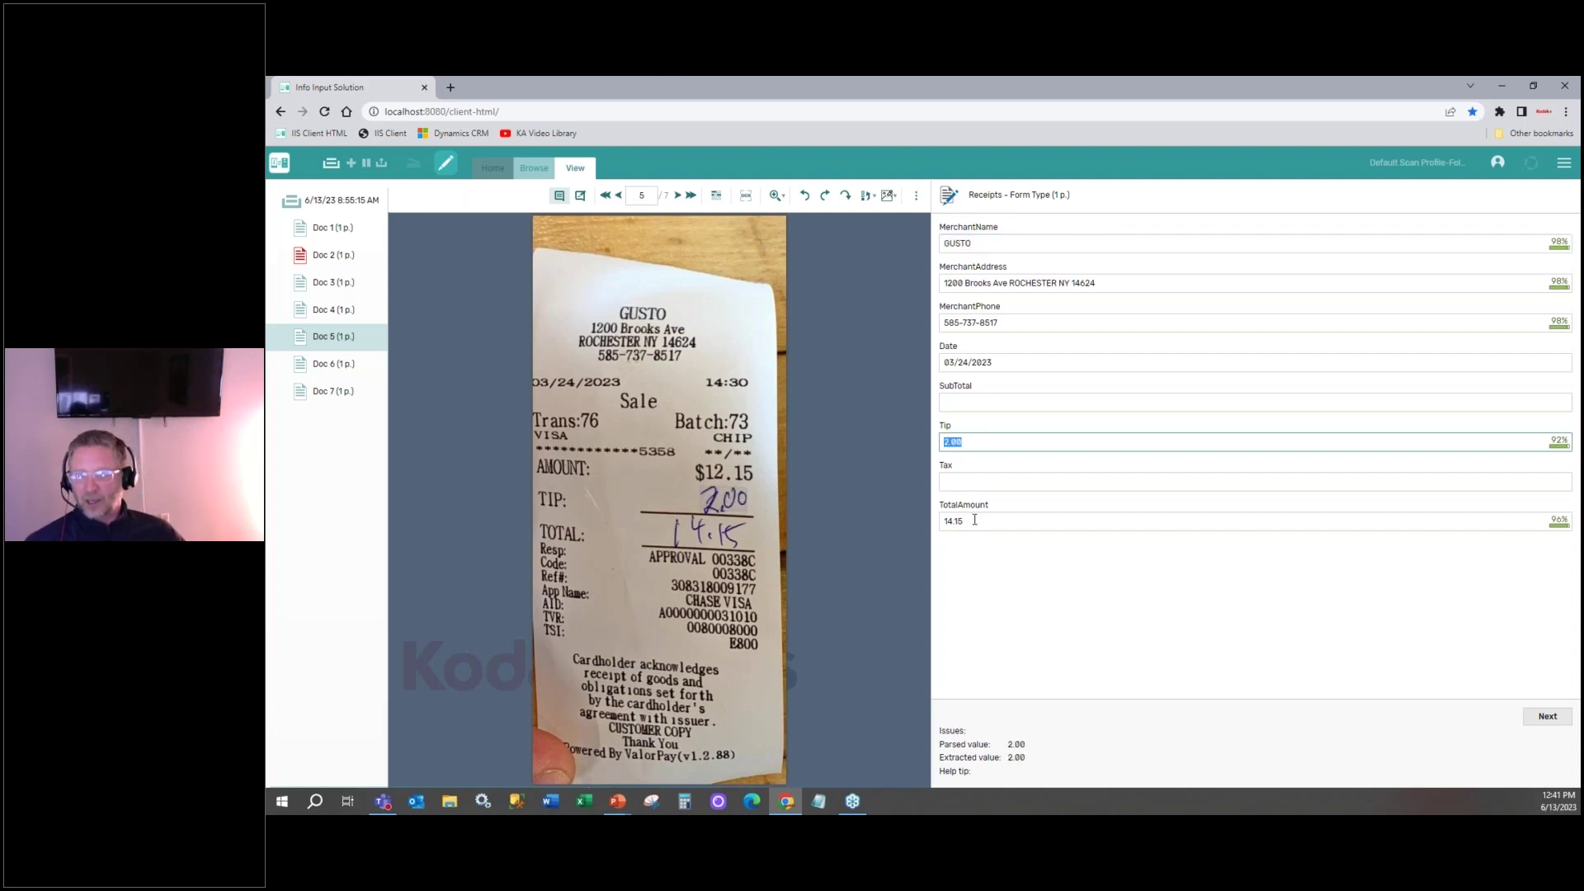
pyautogui.click(968, 439)
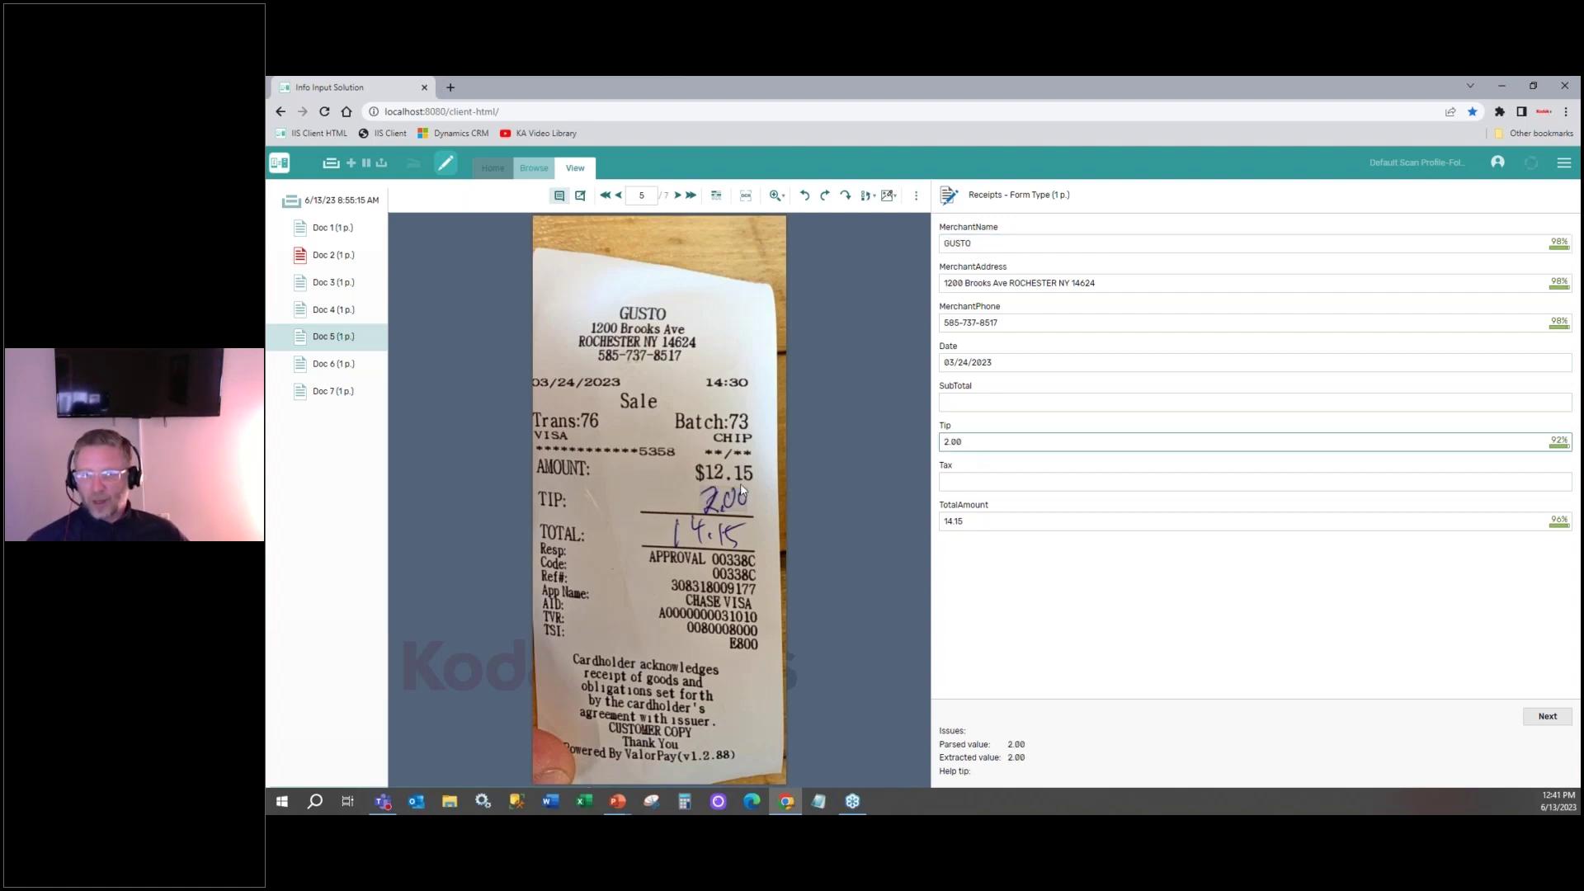
pyautogui.press('Return')
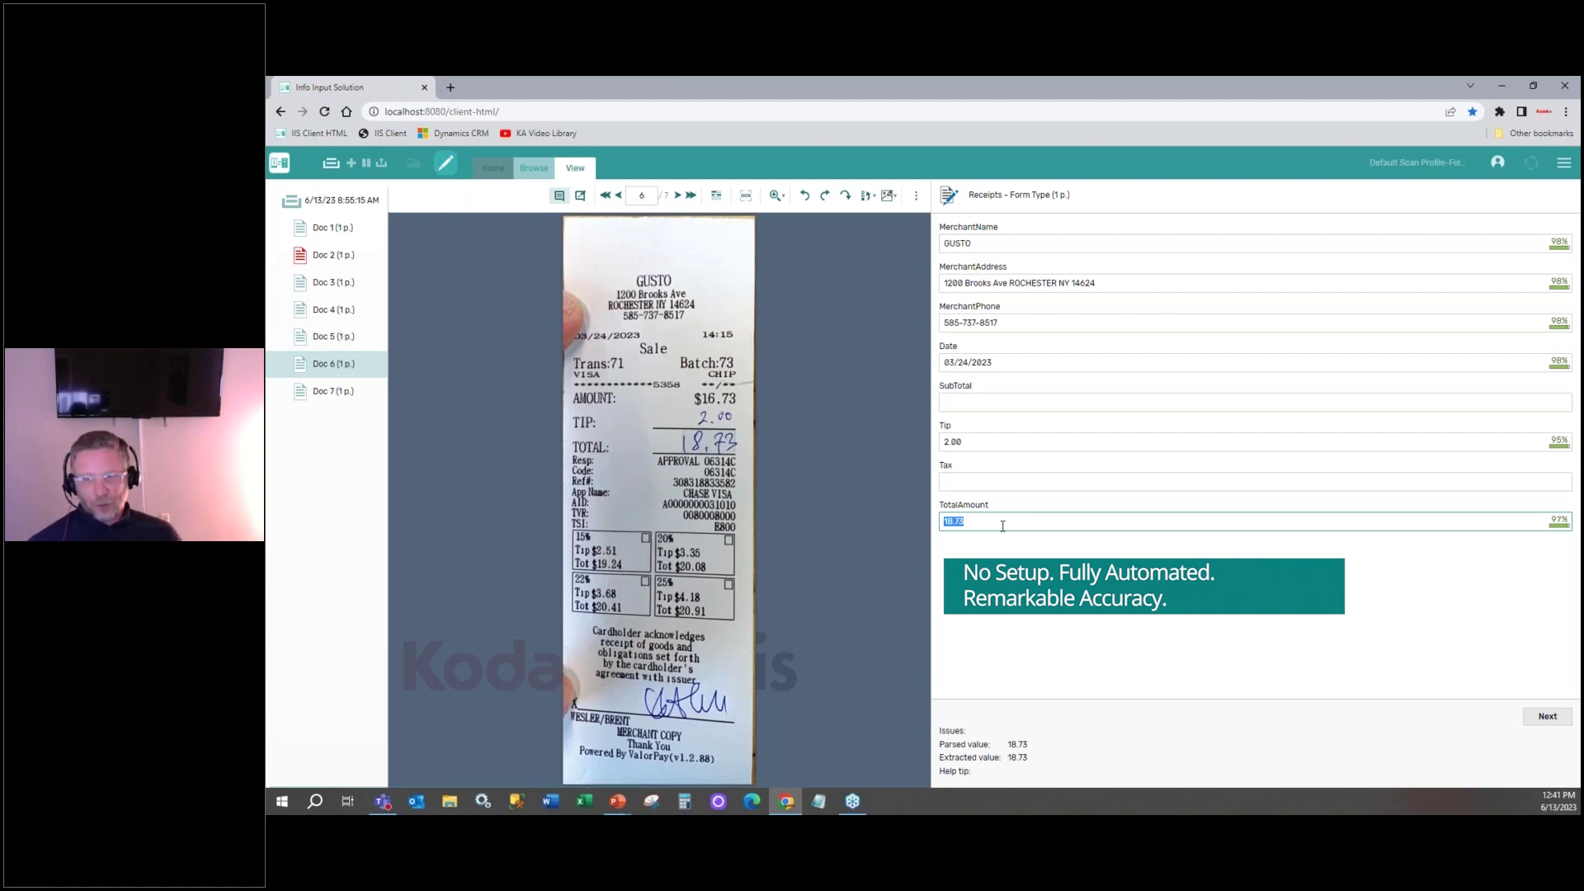
pyautogui.press('Return')
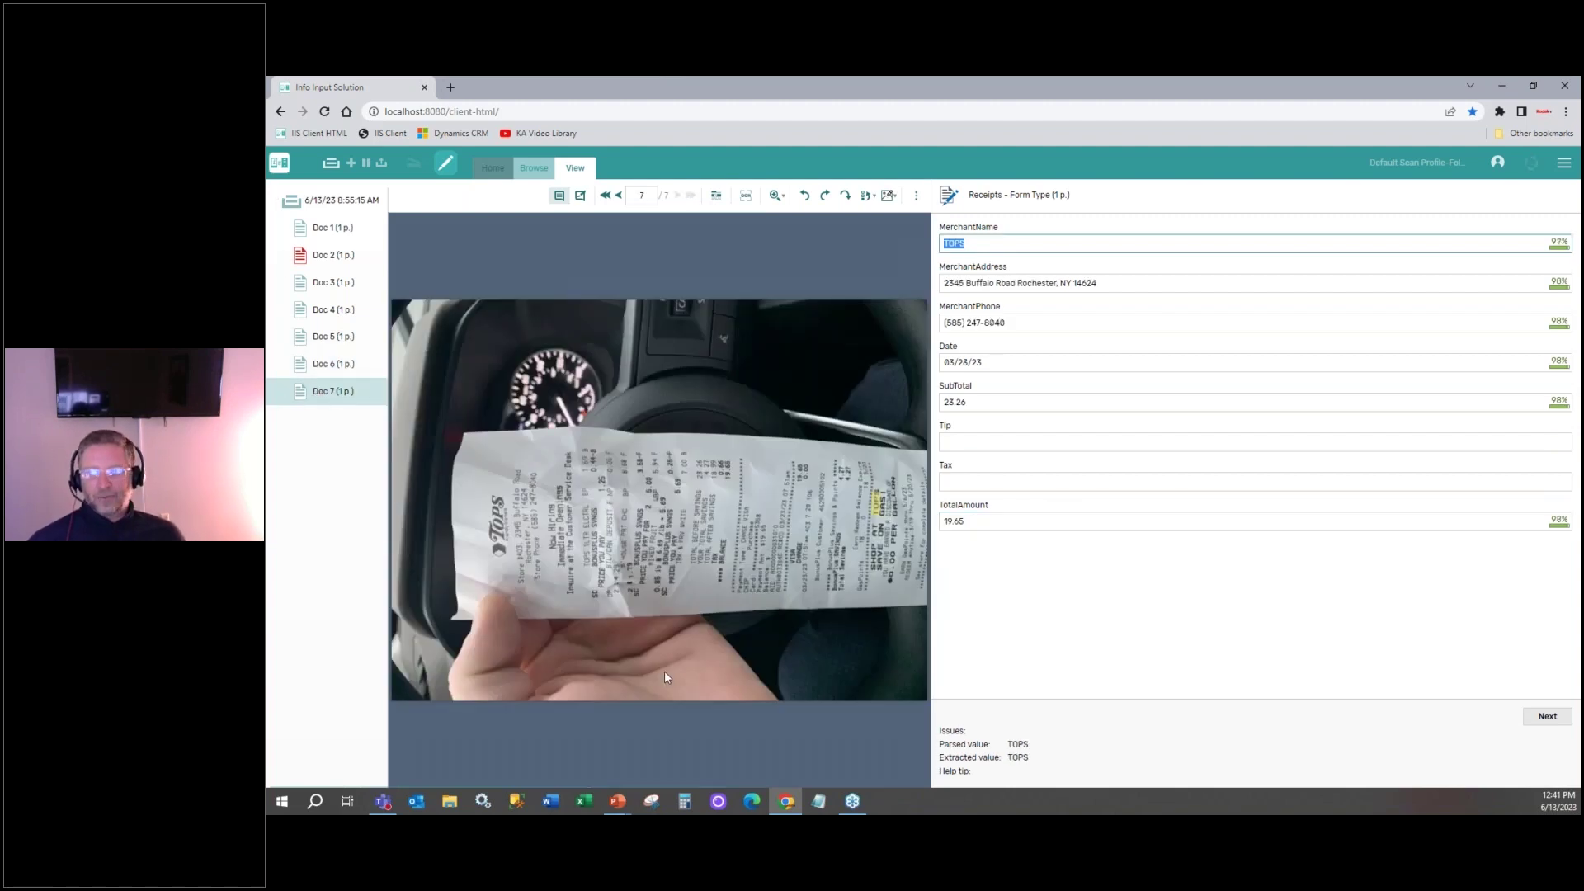
# Confirm total 19.65, accept Doc 2's 62% MerchantName, and close the completed batch.
pyautogui.click(977, 520)
pyautogui.click(330, 255)
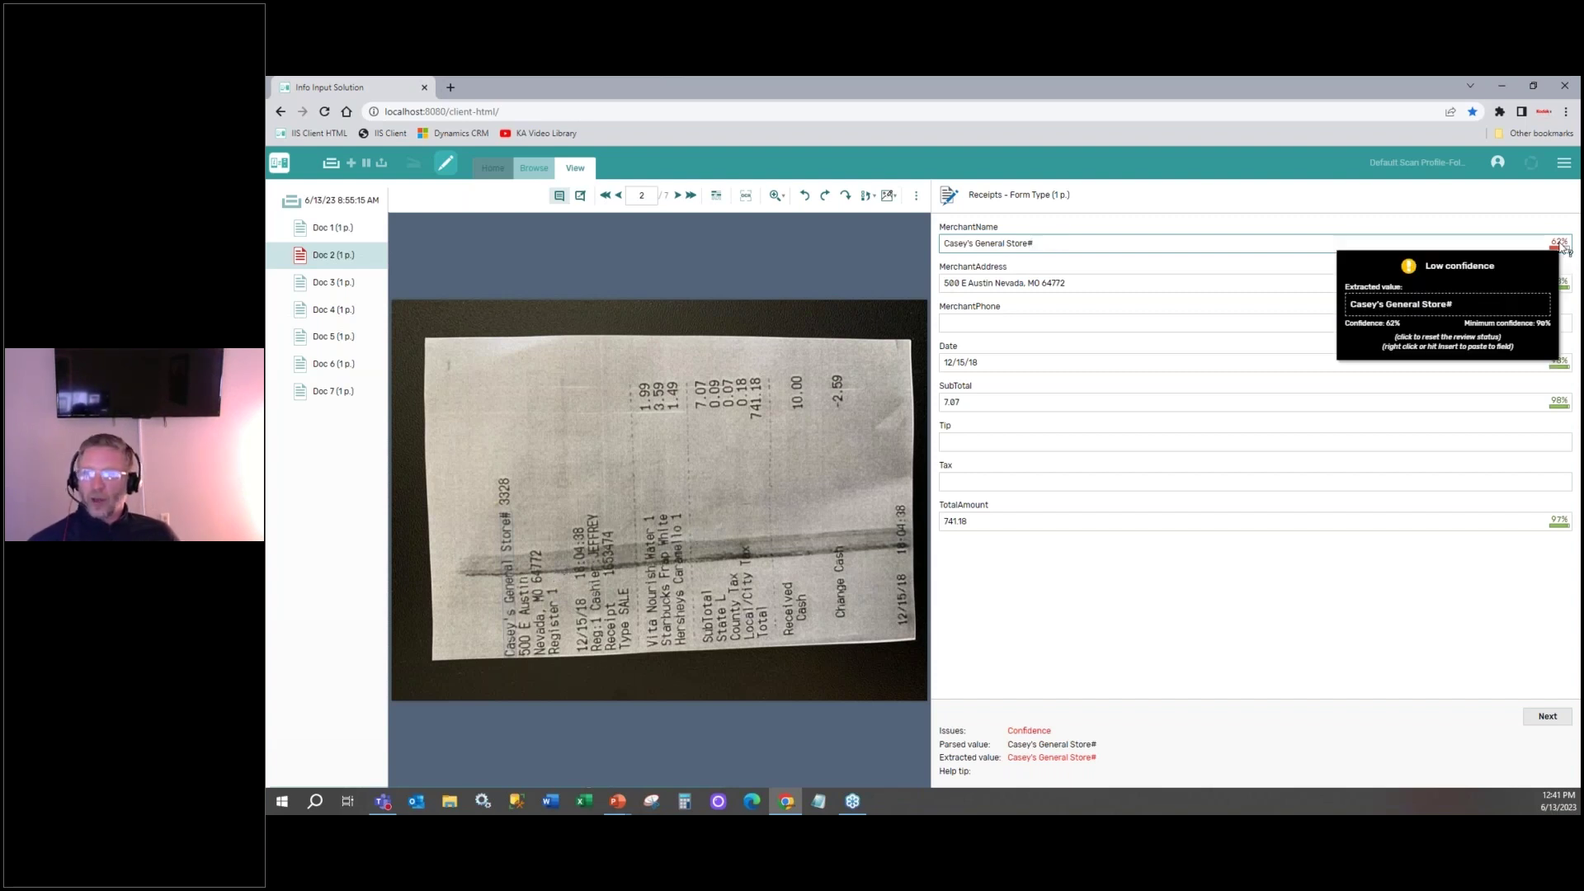
pyautogui.click(1564, 249)
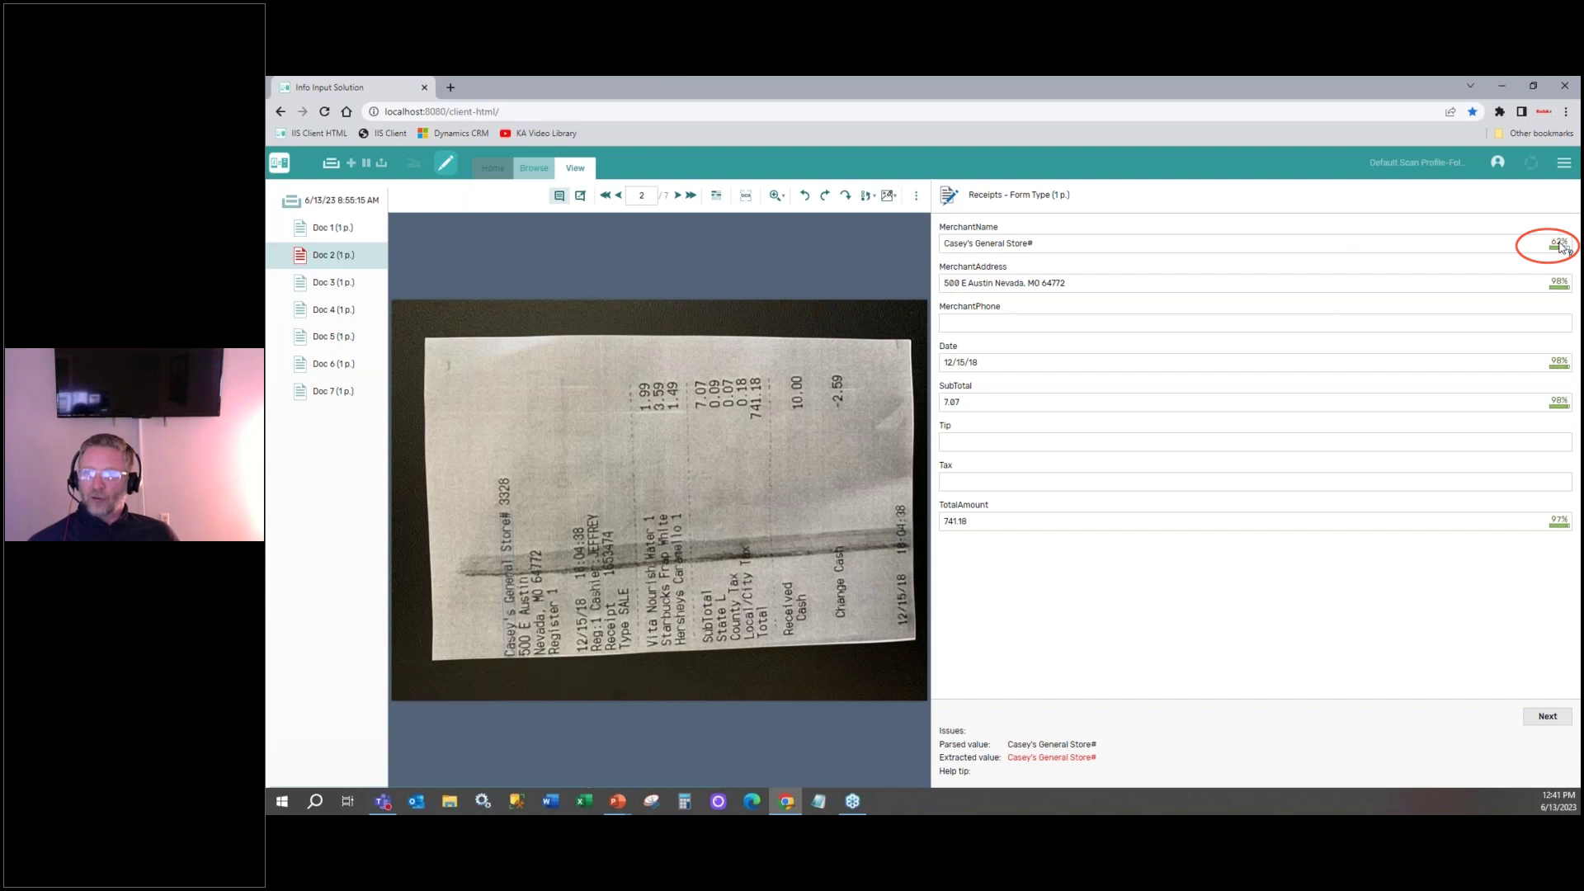
pyautogui.click(1548, 717)
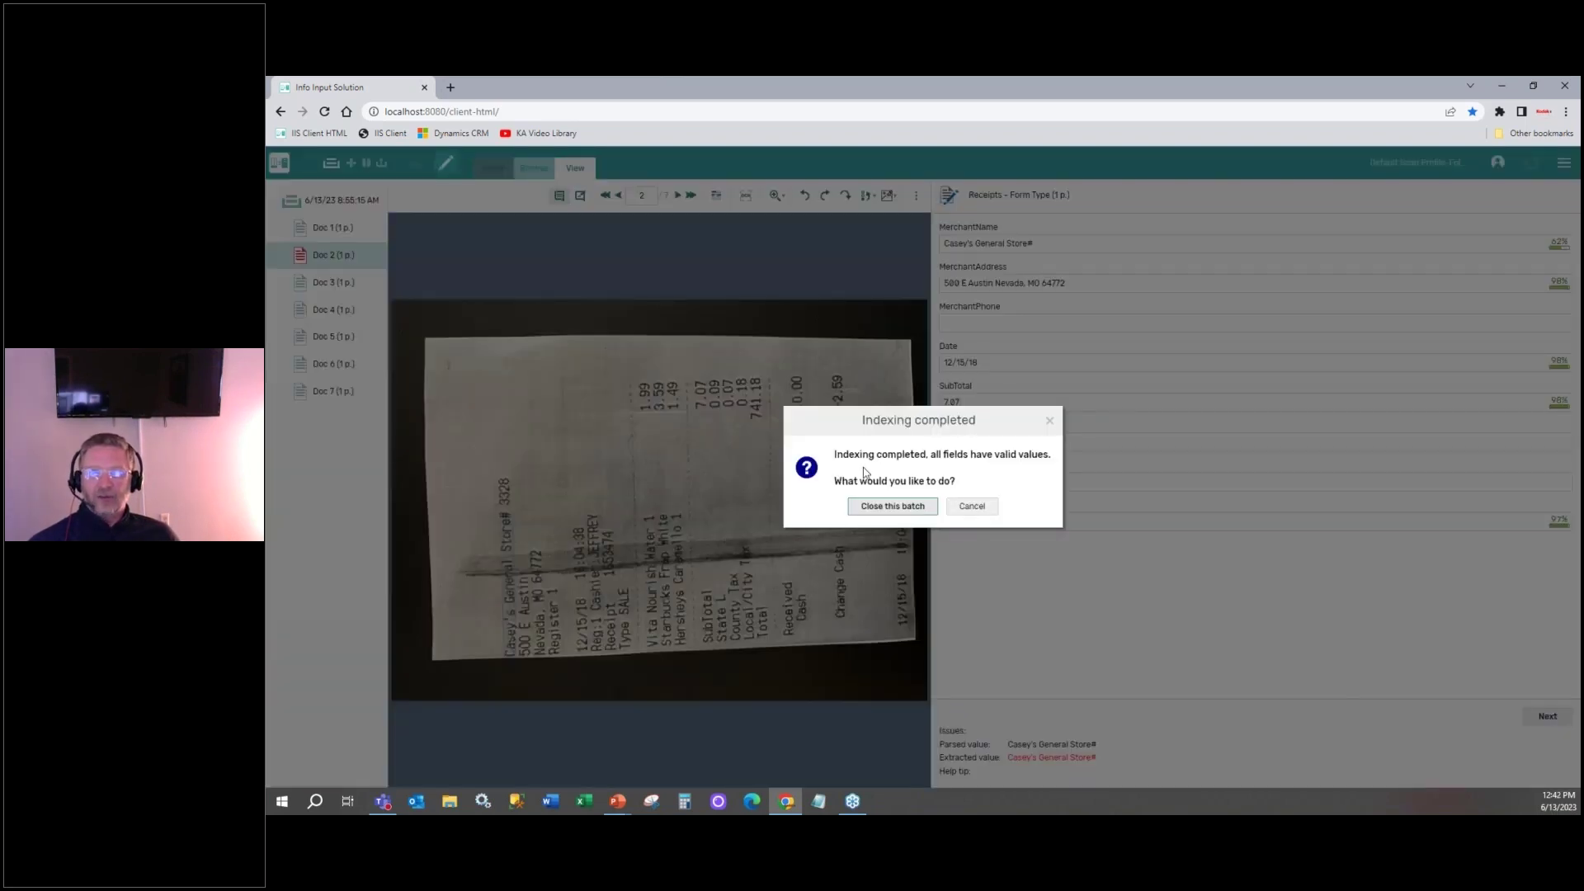
pyautogui.click(896, 507)
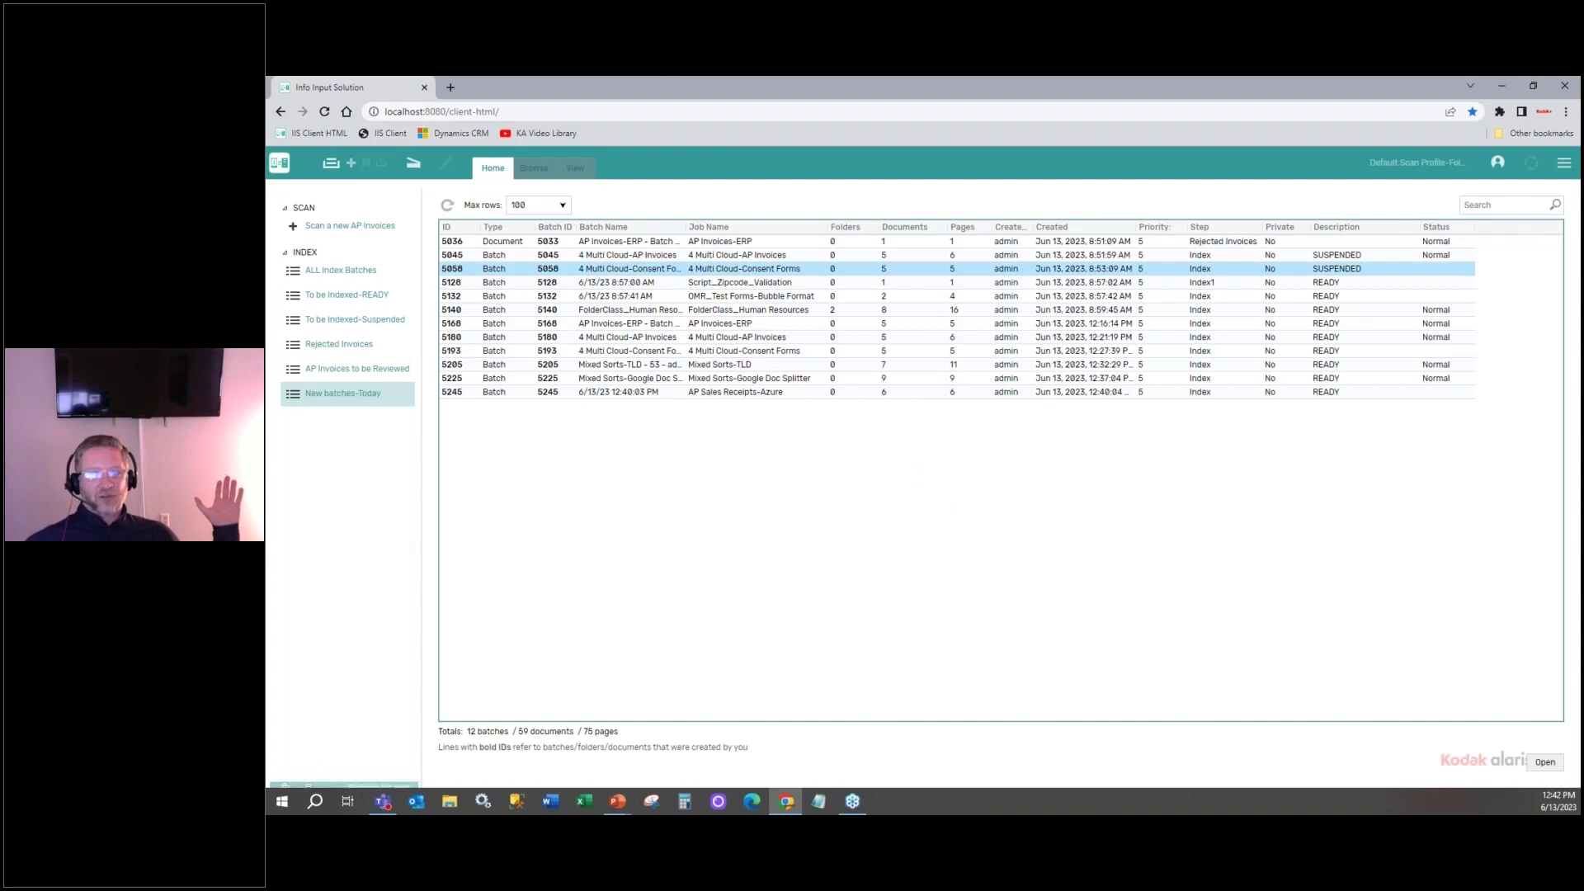